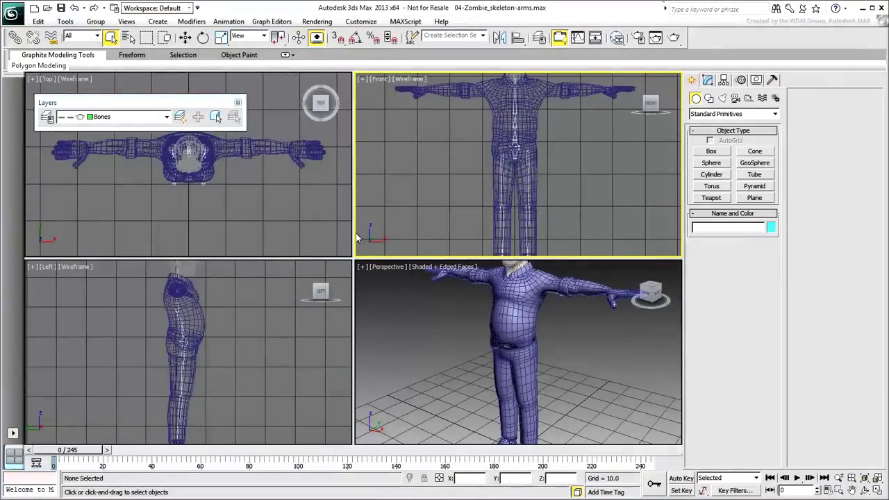
# Step: Draw a bone chain in the Top view from beside the spine through the shoulder and elbow to the wrist, ending with a nub
pyautogui.click(265, 208)
pyautogui.hotkey('alt', 'w')
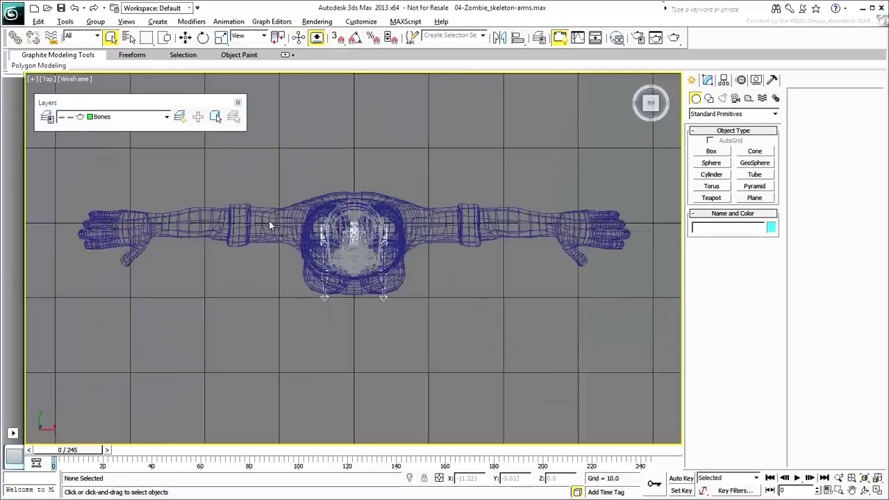
pyautogui.scroll(3, 484, 297)
pyautogui.click(777, 98)
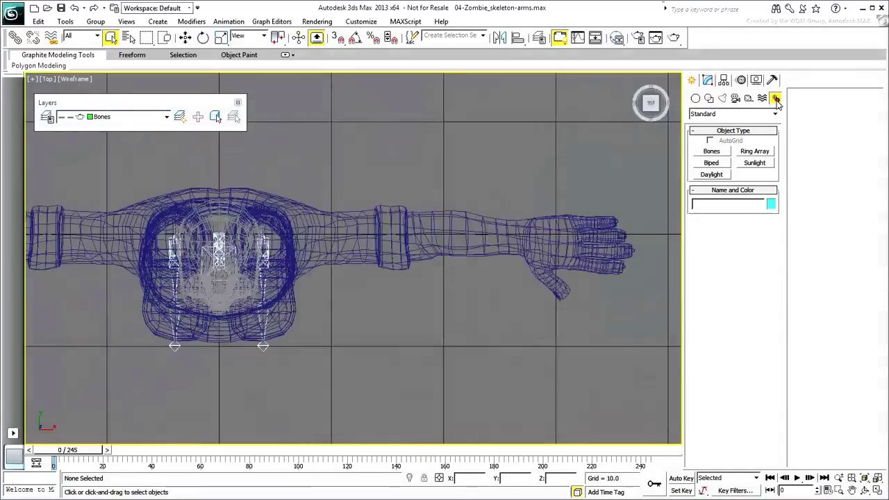
pyautogui.click(712, 151)
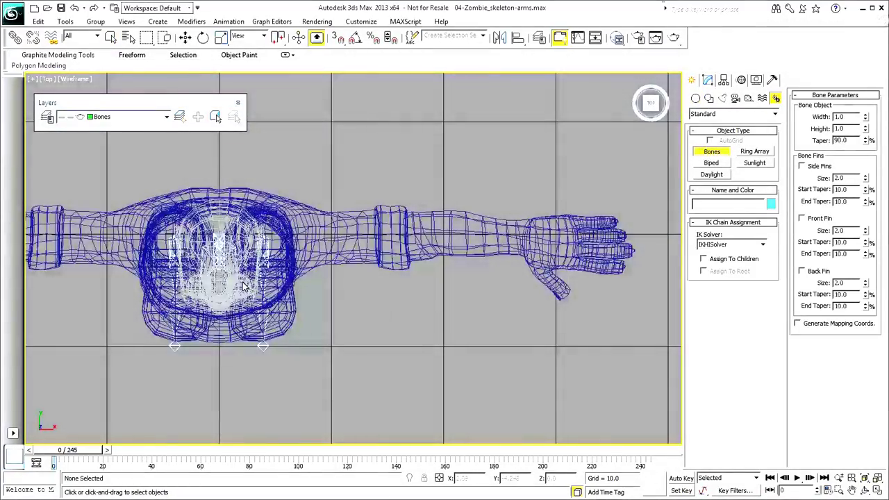
pyautogui.click(244, 273)
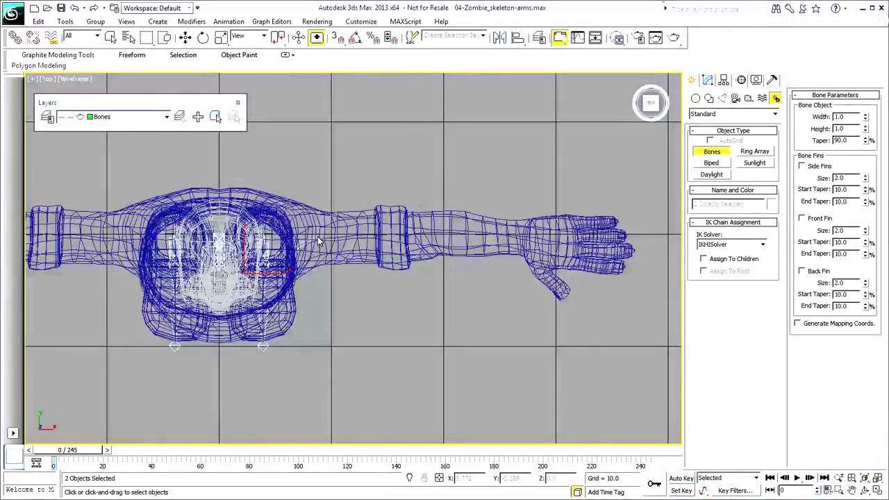
pyautogui.click(318, 237)
pyautogui.click(408, 229)
pyautogui.click(541, 244)
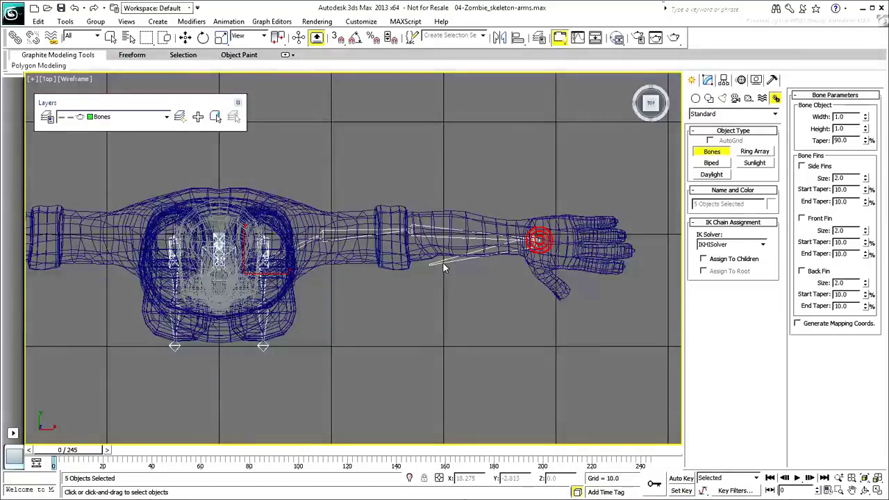
pyautogui.rightClick(420, 311)
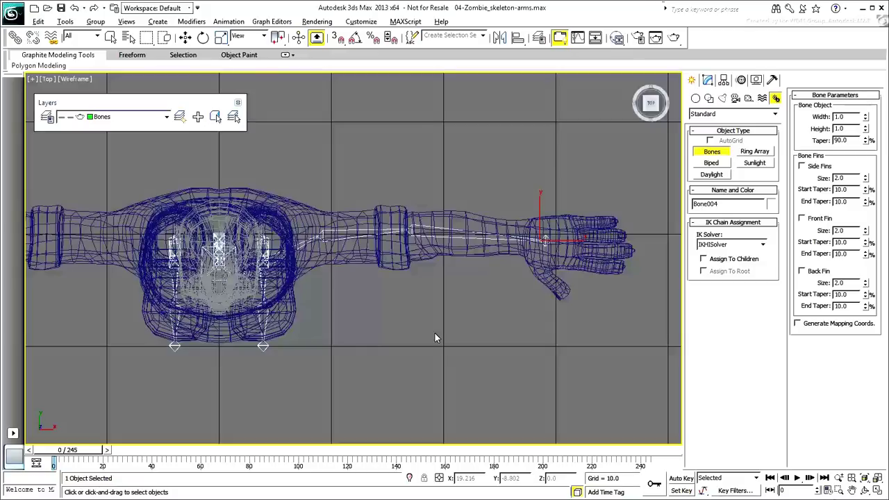
# Step: Raise the new arm chain by its root bone in the Front view to shoulder height, about Z 56.02
pyautogui.keyDown('alt'); pyautogui.moveTo(434, 333); pyautogui.dragTo(389, 319, button='middle'); pyautogui.keyUp('alt')
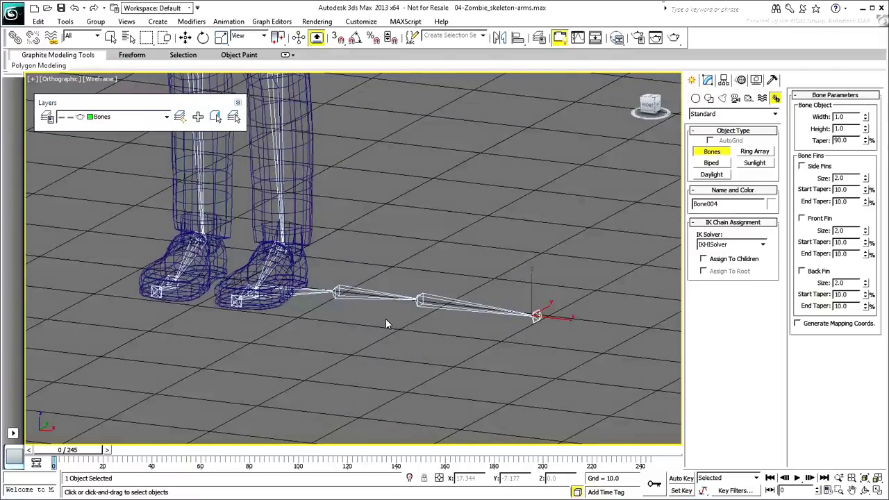
pyautogui.press('f')
pyautogui.scroll(6, 371, 283)
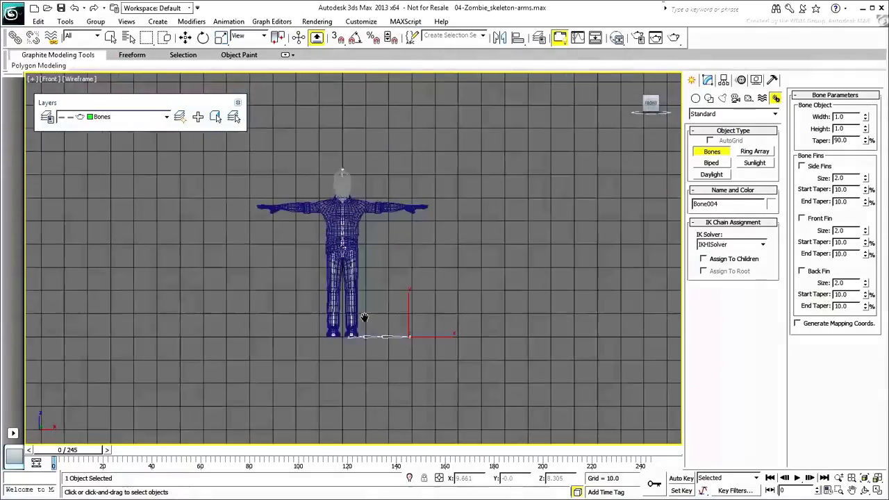
pyautogui.rightClick(367, 317)
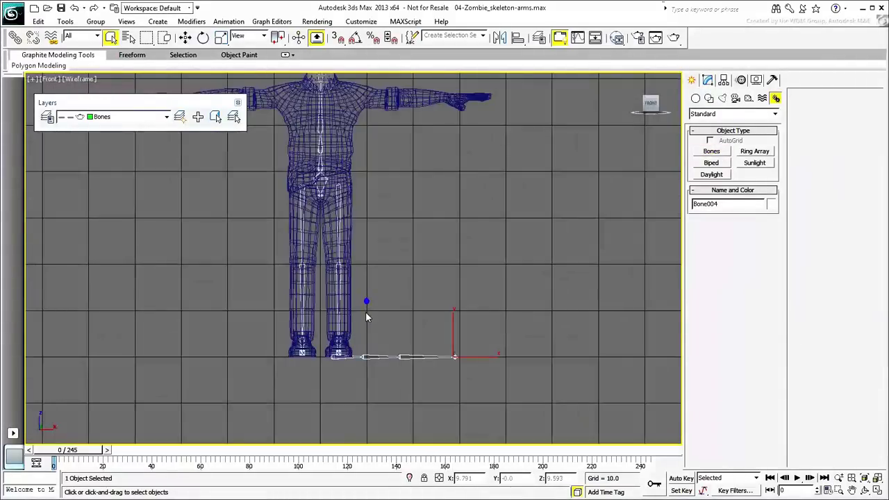
pyautogui.rightClick(352, 358)
pyautogui.click(367, 365)
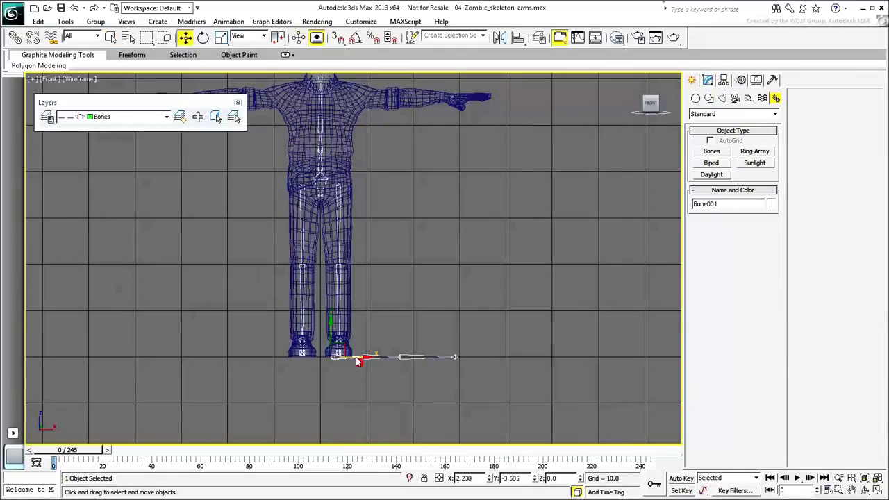
pyautogui.moveTo(364, 306); pyautogui.dragTo(359, 354, button='middle')
pyautogui.moveTo(338, 376); pyautogui.dragTo(340, 120)
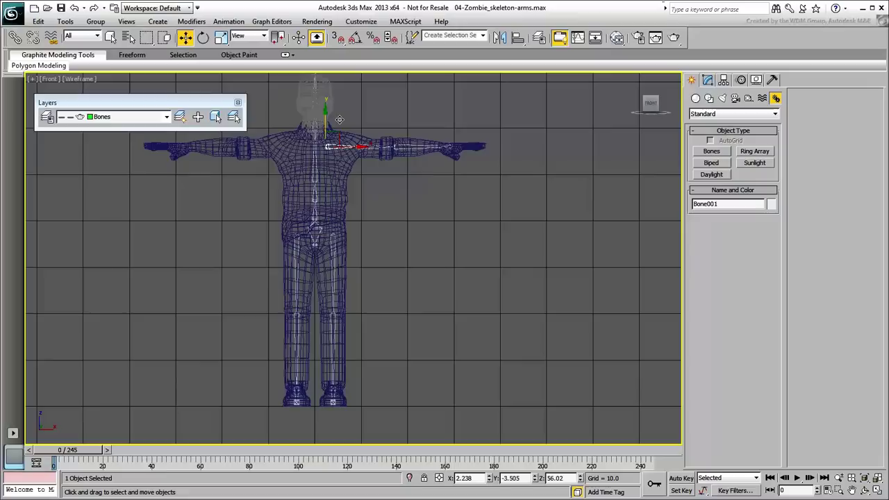
# Step: Using Bone Edit Mode, shift the root, shoulder, elbow and wrist joints horizontally to fit the arm, with the elbow at about X 18.04 and wrist X 27.75
pyautogui.scroll(5, 344, 138)
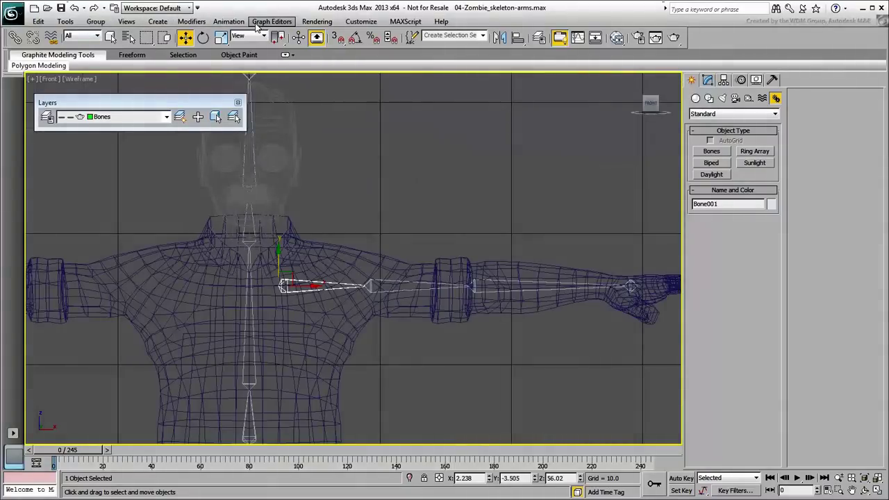
pyautogui.click(229, 21)
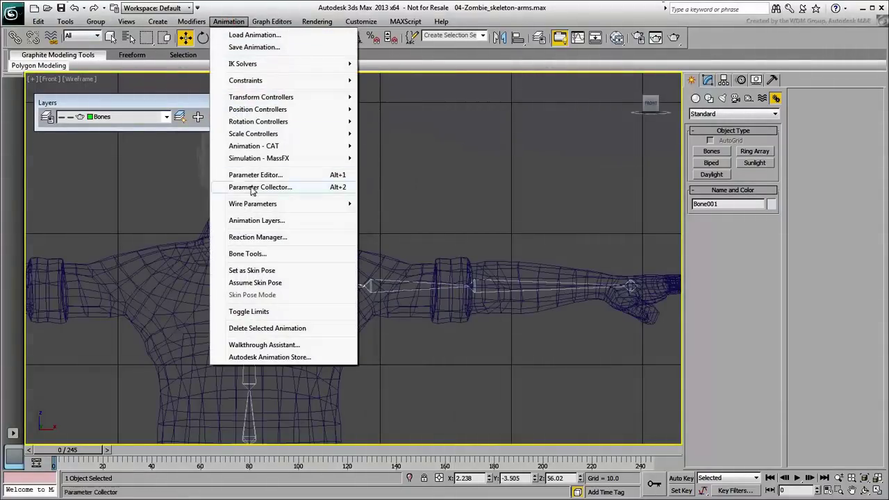
pyautogui.click(255, 256)
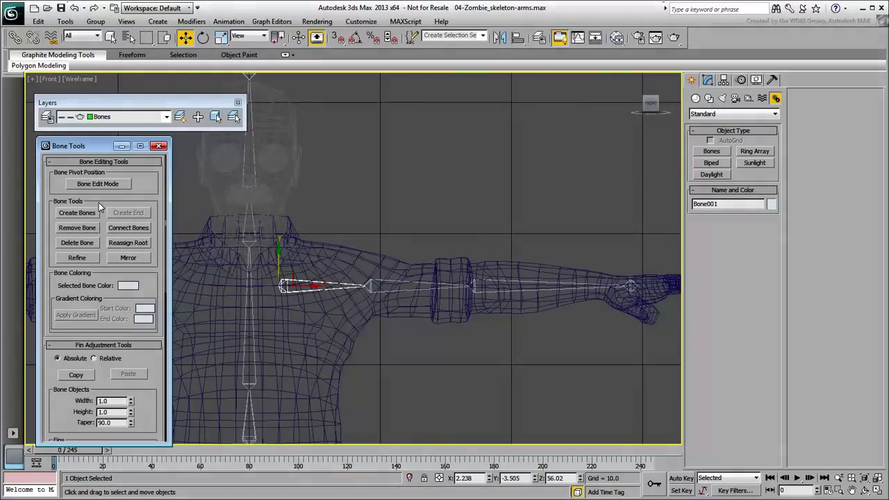
pyautogui.click(80, 186)
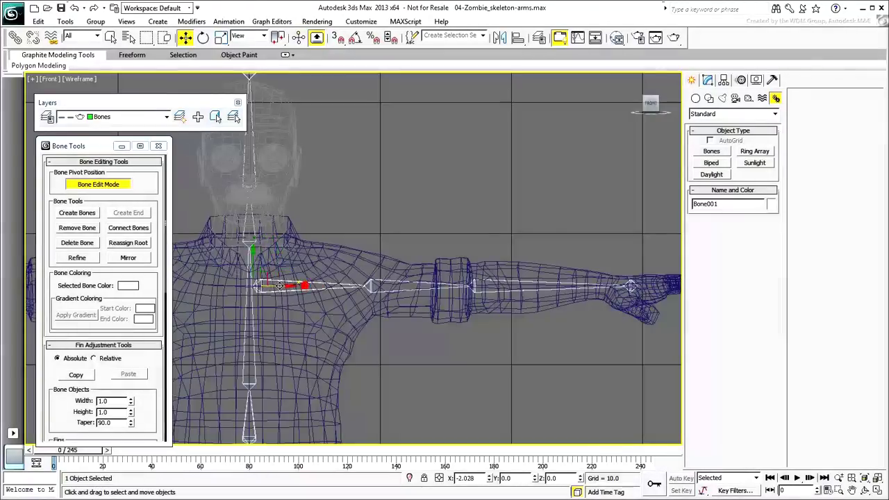
pyautogui.moveTo(305, 287); pyautogui.dragTo(281, 287)
pyautogui.moveTo(395, 289); pyautogui.dragTo(364, 290)
pyautogui.click(481, 292)
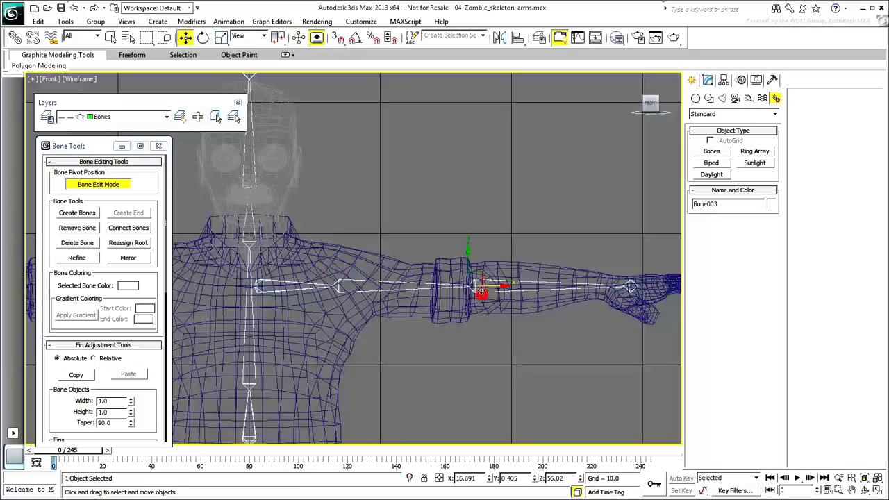
pyautogui.moveTo(480, 278); pyautogui.dragTo(512, 291)
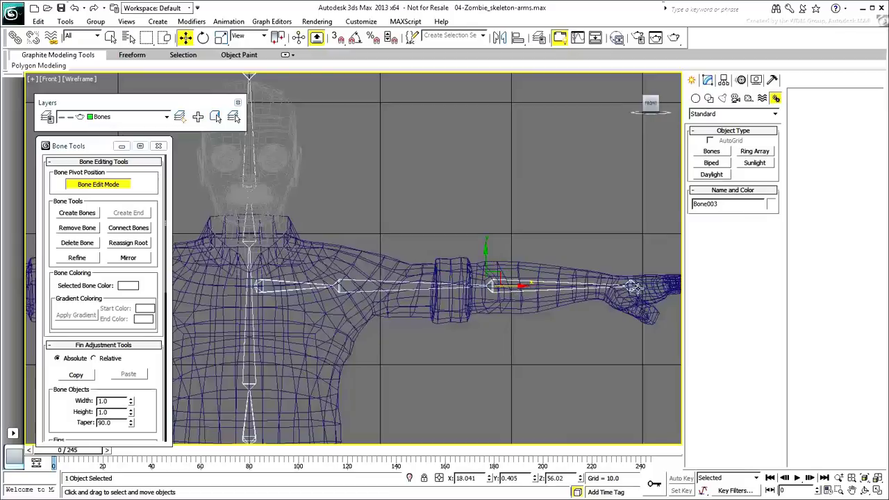
pyautogui.moveTo(633, 286); pyautogui.dragTo(621, 286)
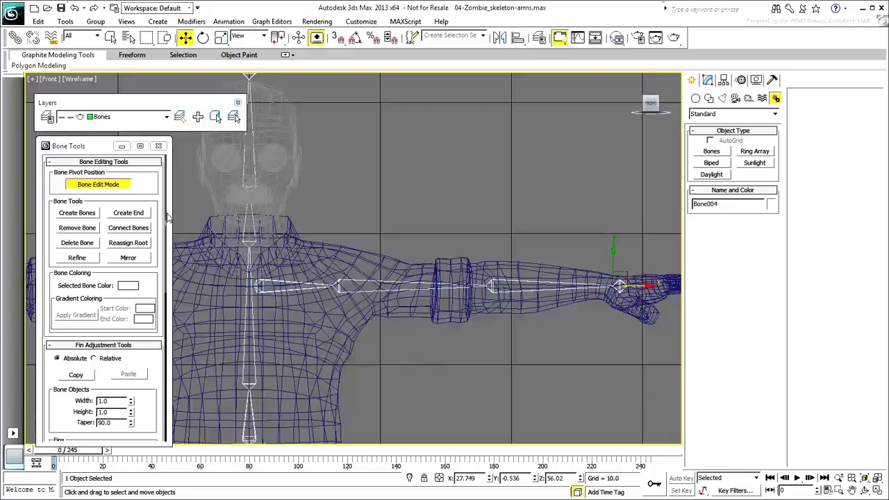
pyautogui.click(111, 187)
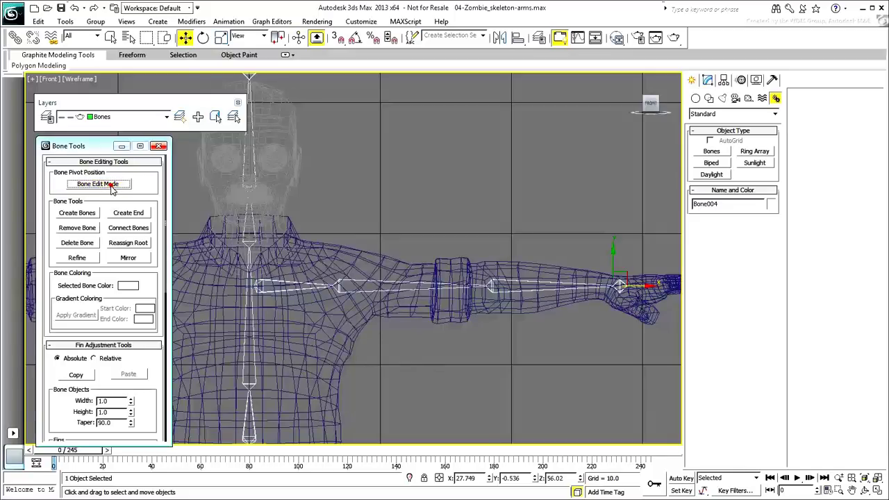
# Step: Lower the root arm bone to about Z 55.98 and rotate it slightly in the Front view
pyautogui.click(278, 288)
pyautogui.moveTo(254, 265); pyautogui.dragTo(255, 266)
pyautogui.rightClick(262, 286)
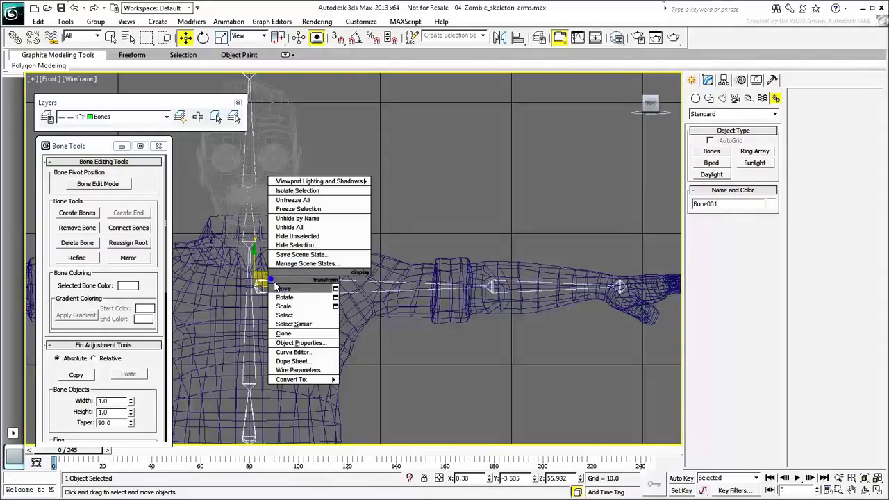
pyautogui.click(287, 300)
pyautogui.moveTo(277, 266); pyautogui.dragTo(278, 263)
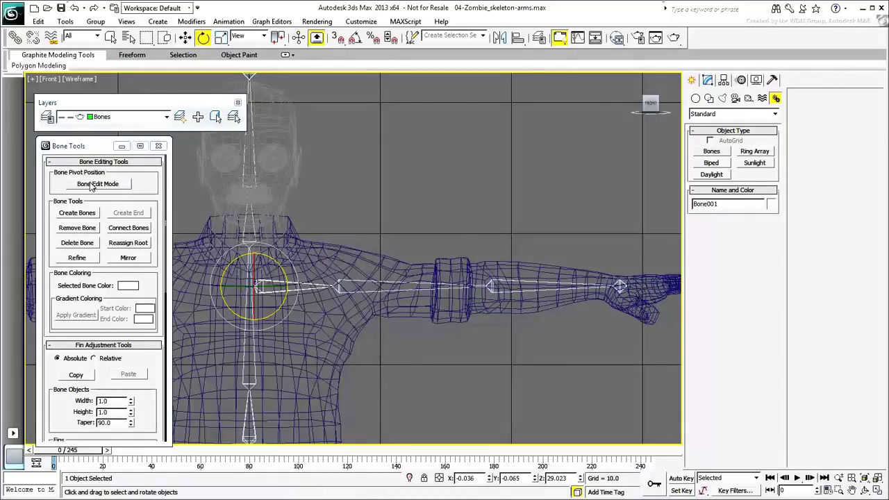
# Step: Reposition the root arm joint in the Top view to about Y -3.88 using Bone Edit Mode
pyautogui.click(94, 184)
pyautogui.rightClick(400, 334)
pyautogui.click(405, 340)
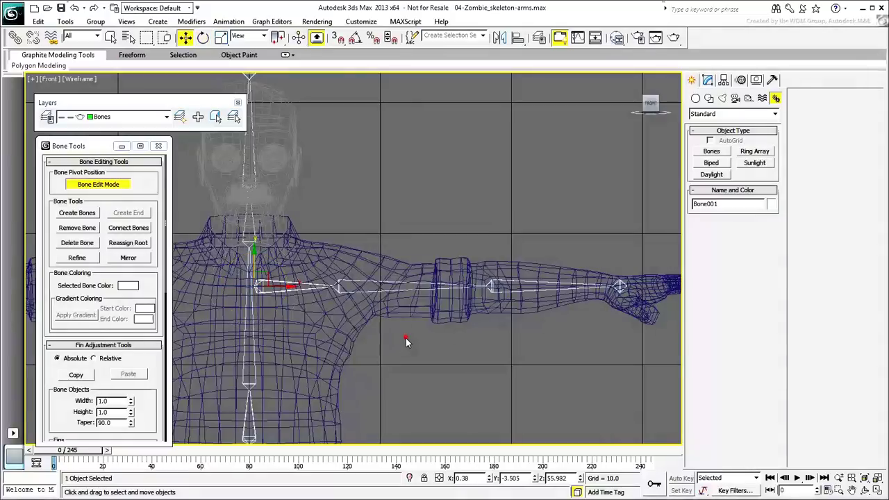
pyautogui.press('t')
pyautogui.scroll(4, 401, 337)
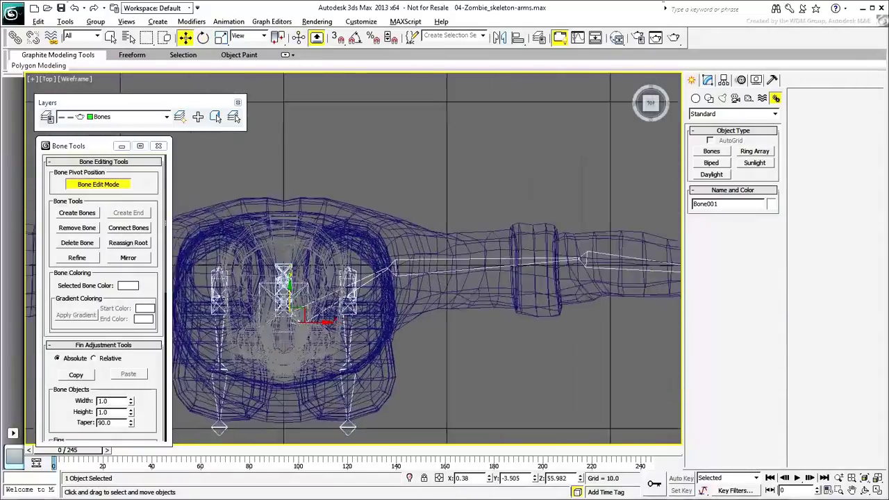
pyautogui.moveTo(265, 293); pyautogui.dragTo(265, 300)
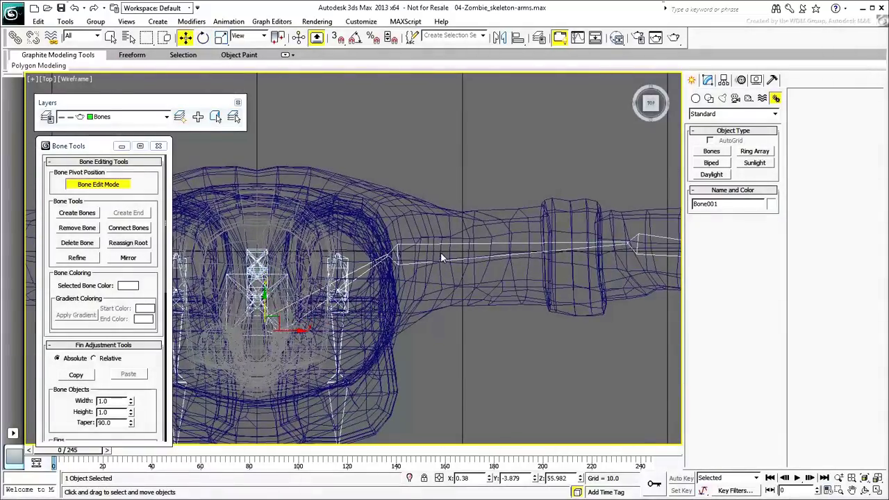
# Step: Adjust the shoulder, elbow and wrist joints within the mesh in the Top view, placing the wrist at about X 27.66, Y -0.35
pyautogui.click(417, 262)
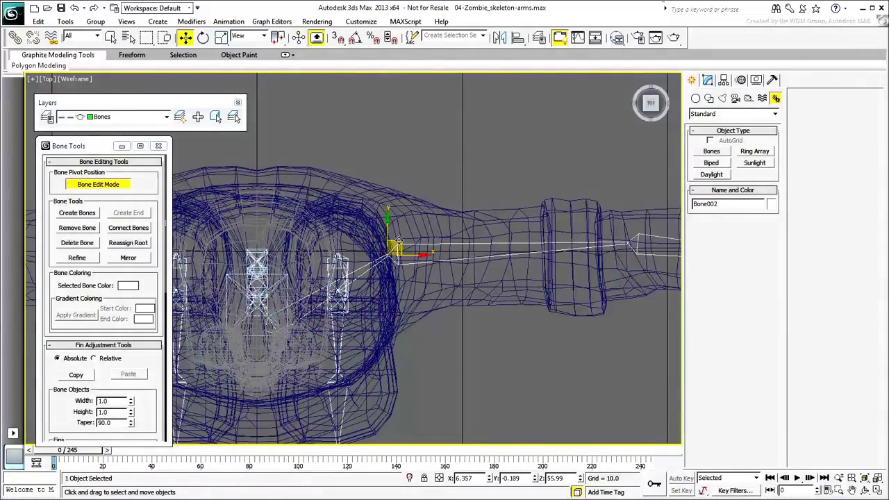
pyautogui.moveTo(397, 245); pyautogui.dragTo(412, 250)
pyautogui.moveTo(499, 284); pyautogui.dragTo(302, 287, button='middle')
pyautogui.click(460, 241)
pyautogui.moveTo(458, 239); pyautogui.dragTo(456, 243)
pyautogui.moveTo(626, 267); pyautogui.dragTo(505, 264, button='middle')
pyautogui.moveTo(532, 264); pyautogui.dragTo(530, 263)
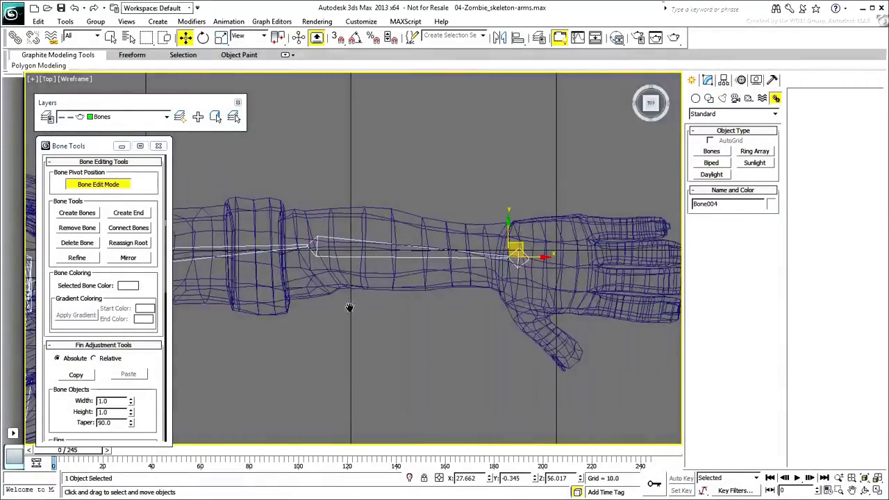
# Step: Delete the nub at the wrist and recreate it from the forearm bone with Create End
pyautogui.press('f')
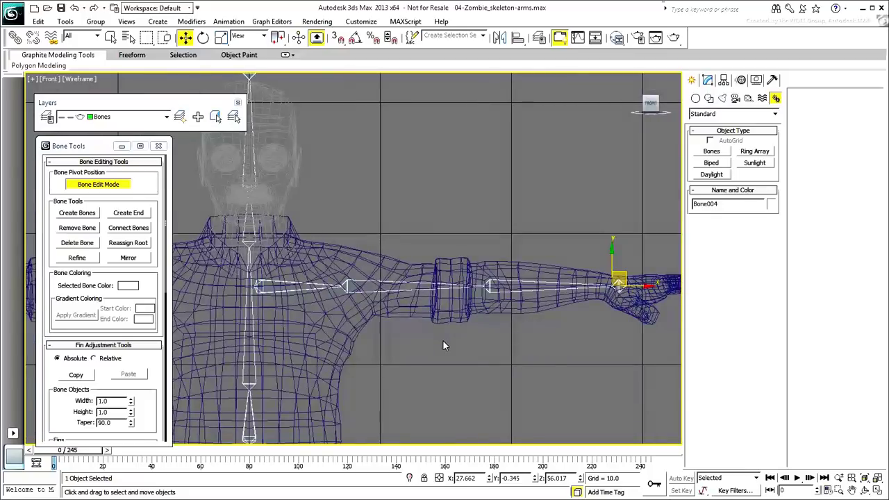
pyautogui.press('t')
pyautogui.moveTo(453, 314); pyautogui.dragTo(341, 327, button='middle')
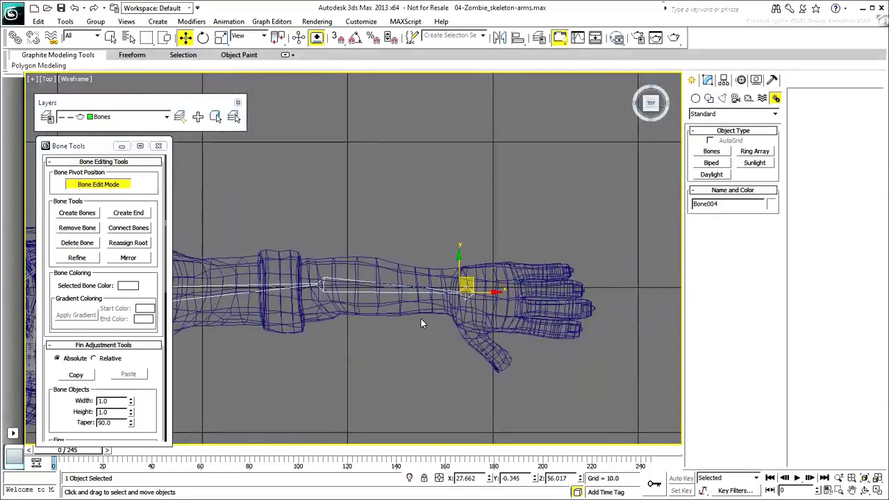
pyautogui.scroll(4, 434, 305)
pyautogui.moveTo(436, 322); pyautogui.dragTo(446, 303, button='middle')
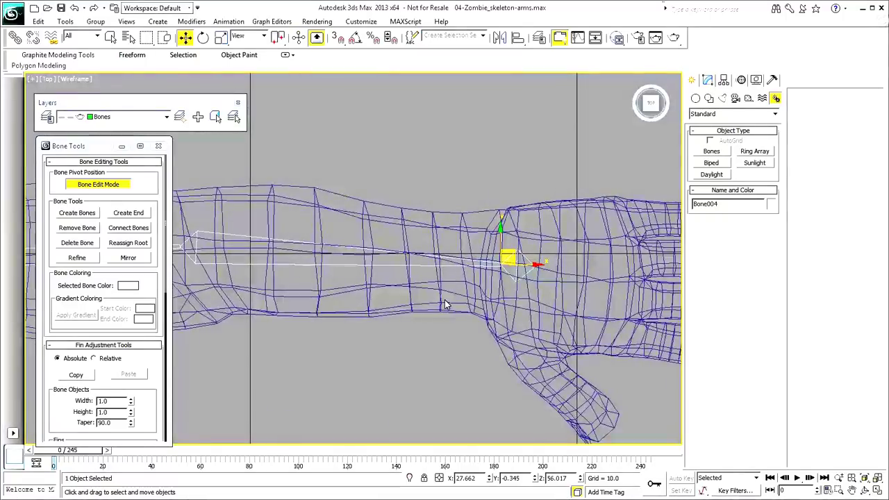
pyautogui.click(445, 298)
pyautogui.click(414, 261)
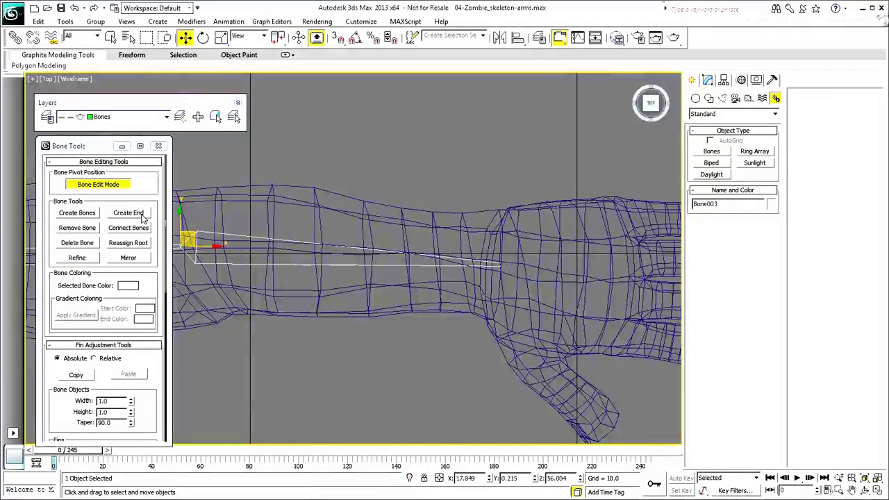
pyautogui.click(136, 214)
pyautogui.click(137, 215)
# Step: Select all four bones of the arm chain and reset their stretch
pyautogui.scroll(-4, 413, 307)
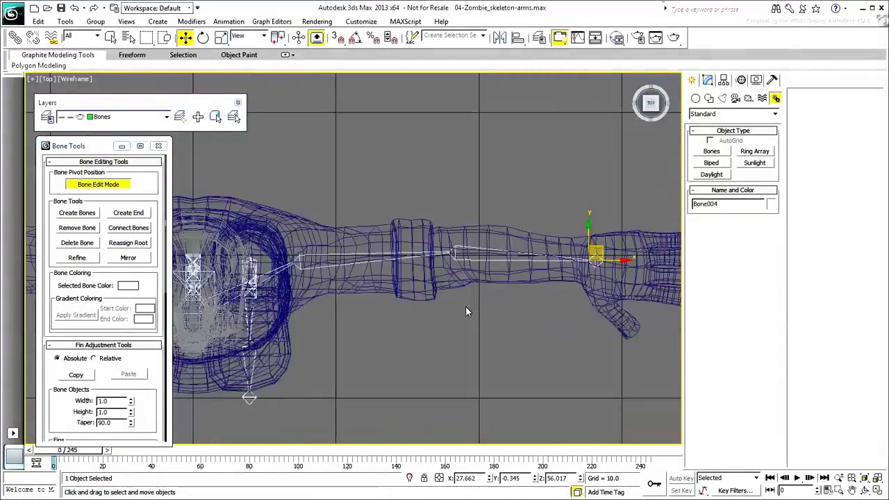
pyautogui.moveTo(626, 185); pyautogui.dragTo(288, 308)
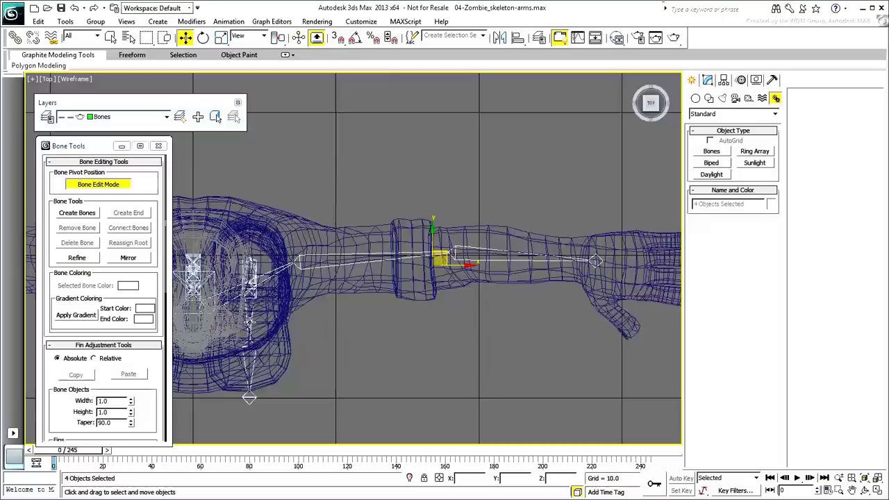
pyautogui.scroll(-10, 155, 389)
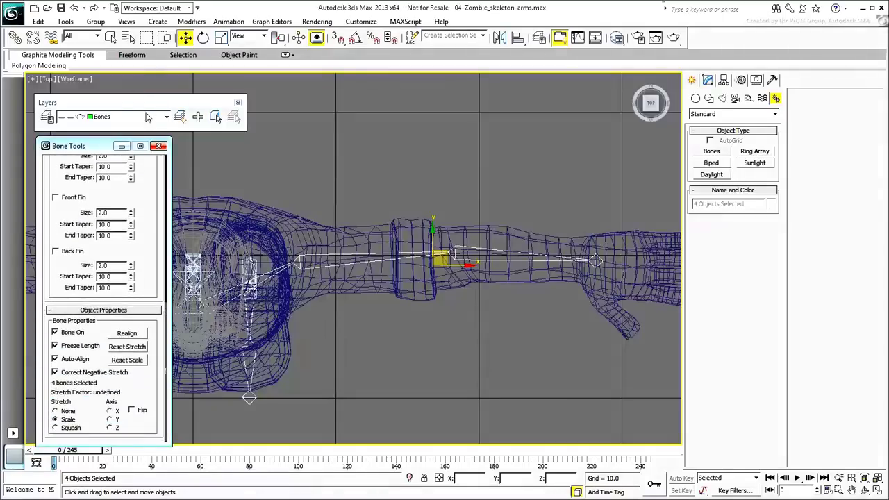
pyautogui.click(127, 347)
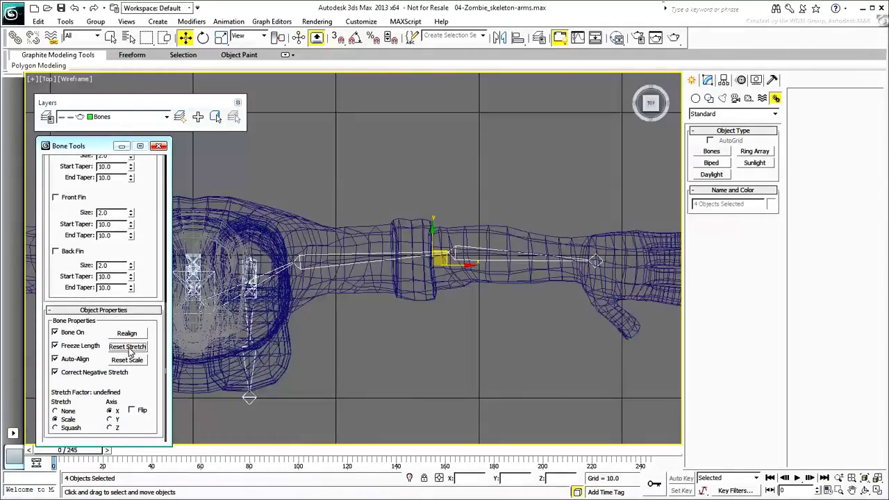
pyautogui.scroll(10, 121, 203)
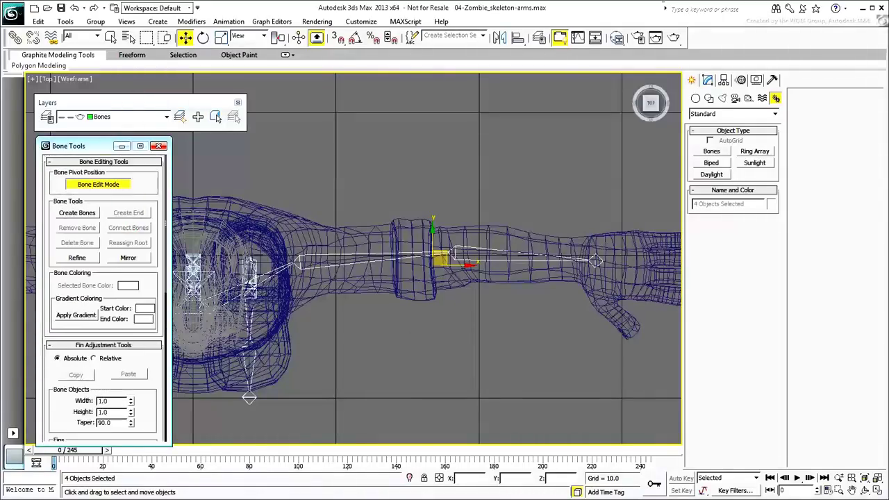
# Step: Turn off Bone Edit Mode and name the arm chain's root bone Clav and the upper arm bone Shoulder
pyautogui.click(106, 185)
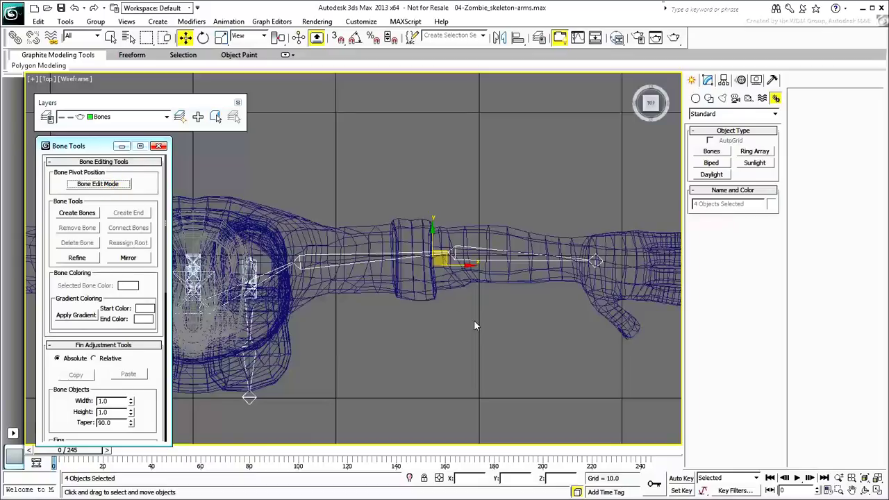
pyautogui.click(274, 283)
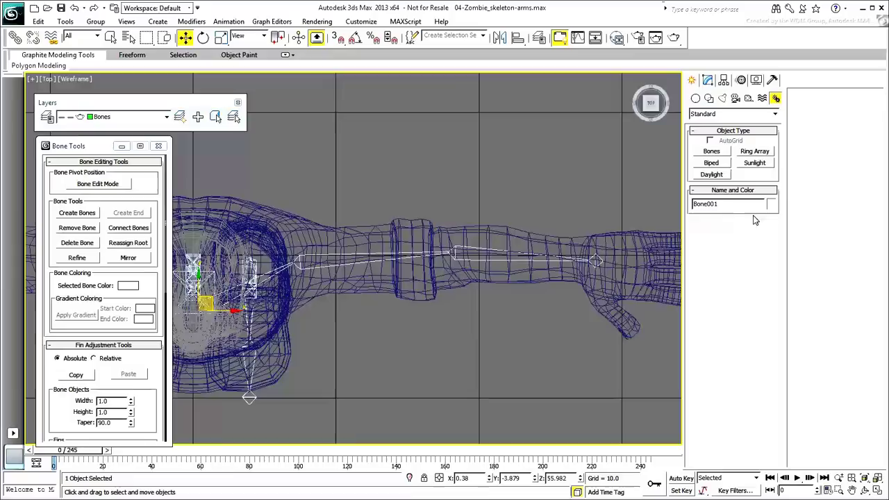
pyautogui.moveTo(724, 203); pyautogui.dragTo(572, 237)
pyautogui.write('Clav')
pyautogui.click(392, 256)
pyautogui.moveTo(695, 205); pyautogui.dragTo(737, 205)
pyautogui.write('Shoulder')
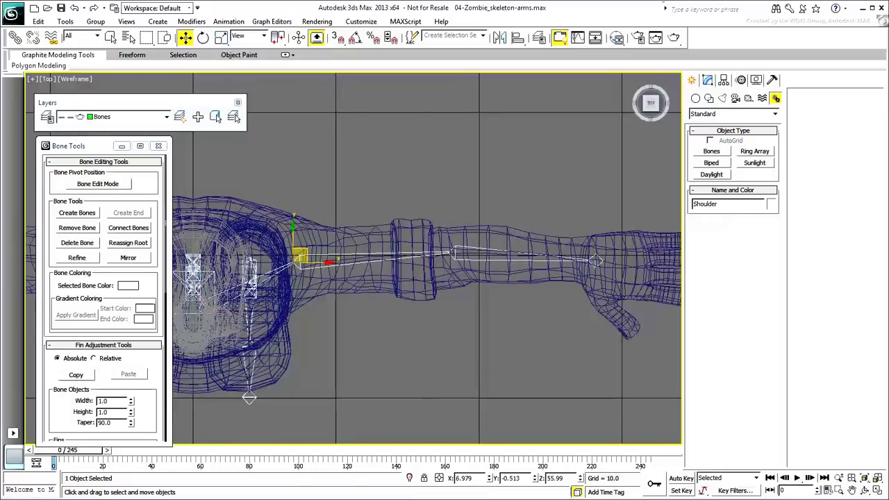
# Step: Name the lower arm bone Forearm and the end nub Wrist
pyautogui.click(486, 254)
pyautogui.click(723, 203)
pyautogui.write('Forea')
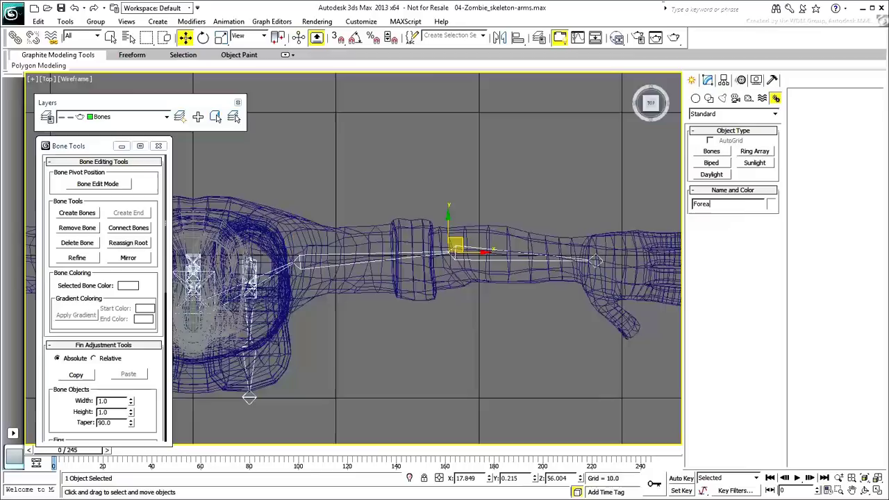
pyautogui.write('rm')
pyautogui.click(625, 262)
pyautogui.click(723, 203)
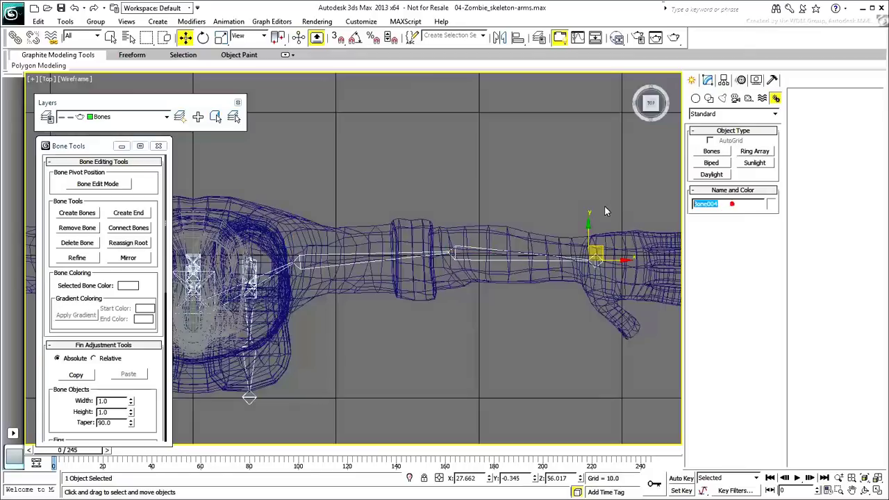
pyautogui.write('Wrist')
pyautogui.moveTo(500, 184); pyautogui.dragTo(525, 176, button='middle')
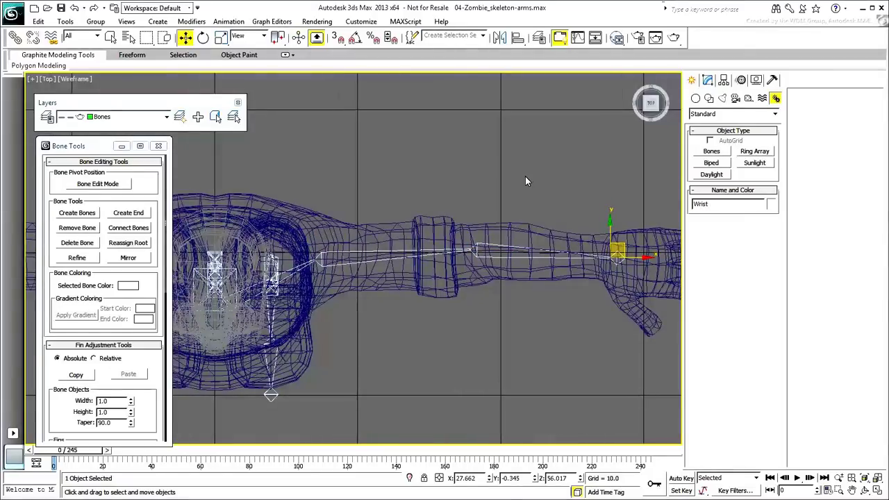
# Step: Rename the four arm bones together with Rename Objects, keeping their base names and adding the prefix zombie_l_ and suffix _bone
pyautogui.moveTo(648, 182); pyautogui.dragTo(322, 294)
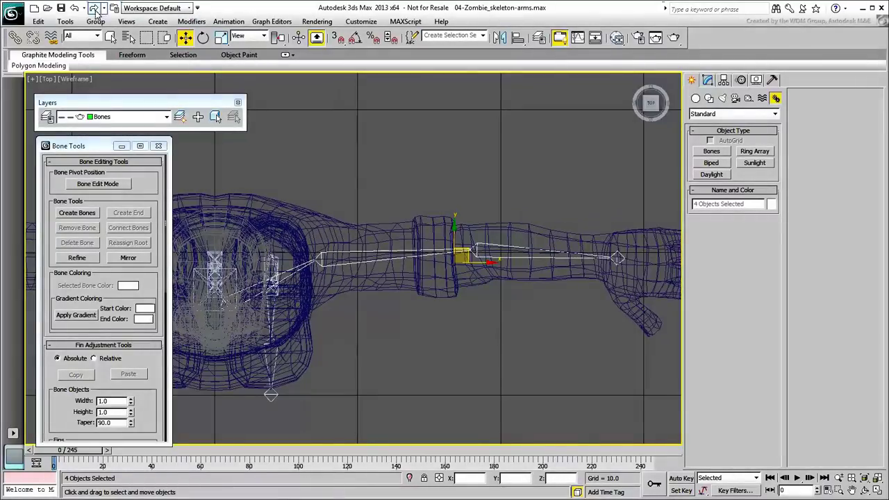
pyautogui.click(65, 21)
pyautogui.click(95, 233)
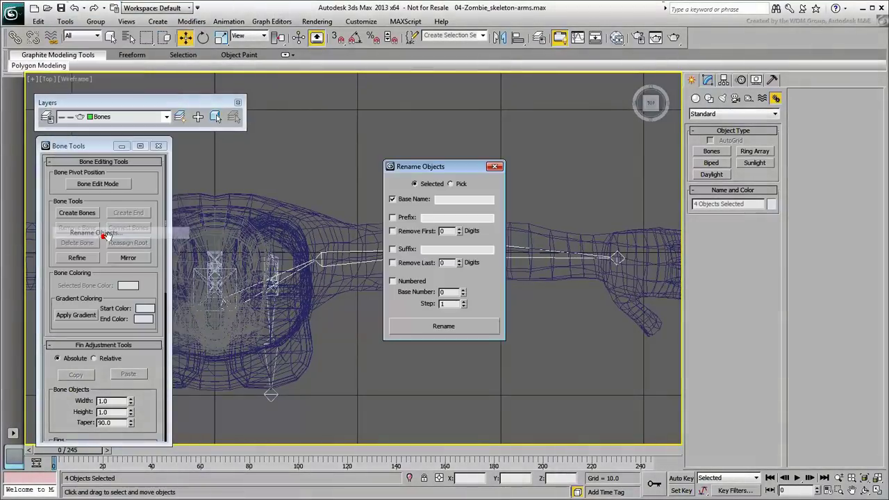
pyautogui.click(399, 200)
pyautogui.click(393, 200)
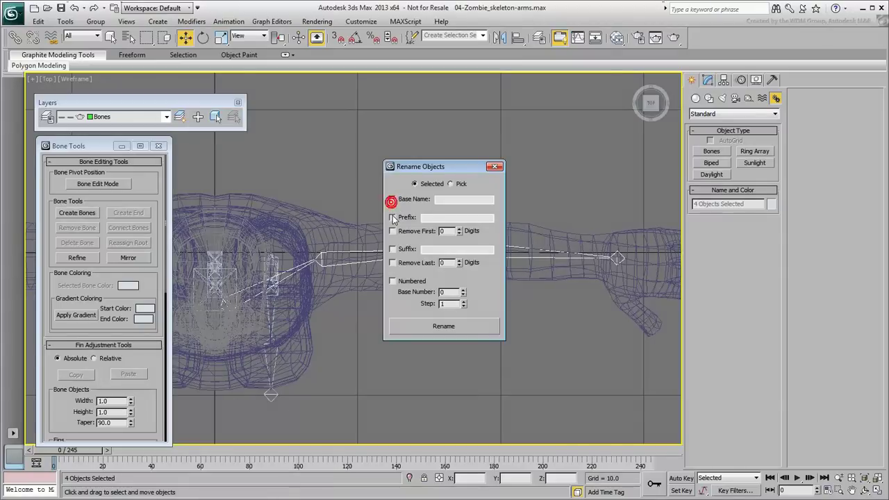
pyautogui.click(393, 218)
pyautogui.click(437, 218)
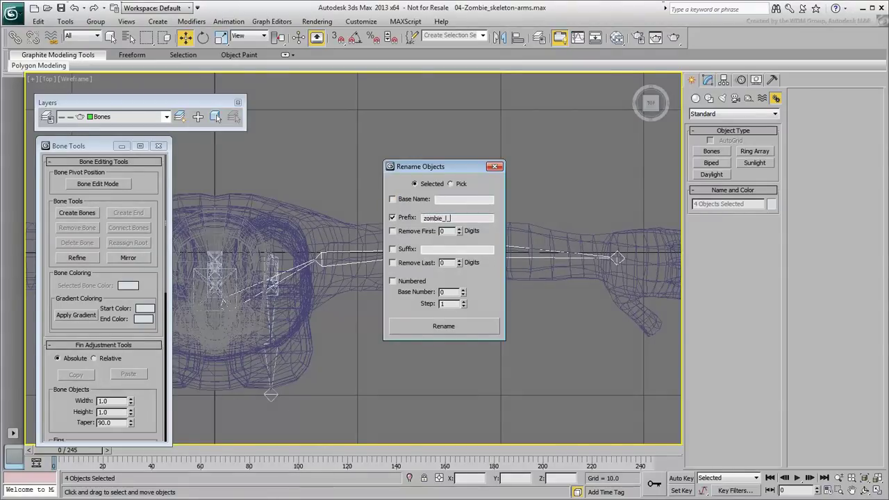
pyautogui.click(392, 249)
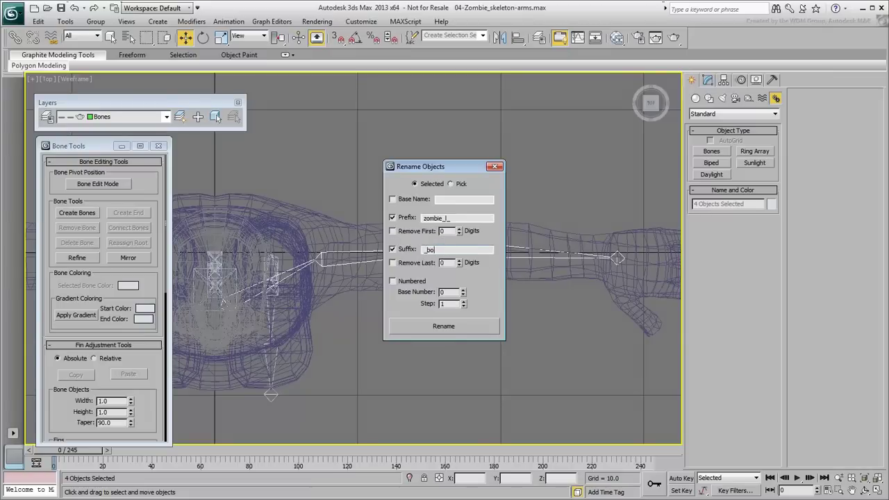
pyautogui.click(452, 328)
# Step: Move the Rename Objects dialog clear of the arm and check the names of the forearm, shoulder and clavicle bones
pyautogui.moveTo(448, 171); pyautogui.dragTo(563, 323)
pyautogui.click(518, 253)
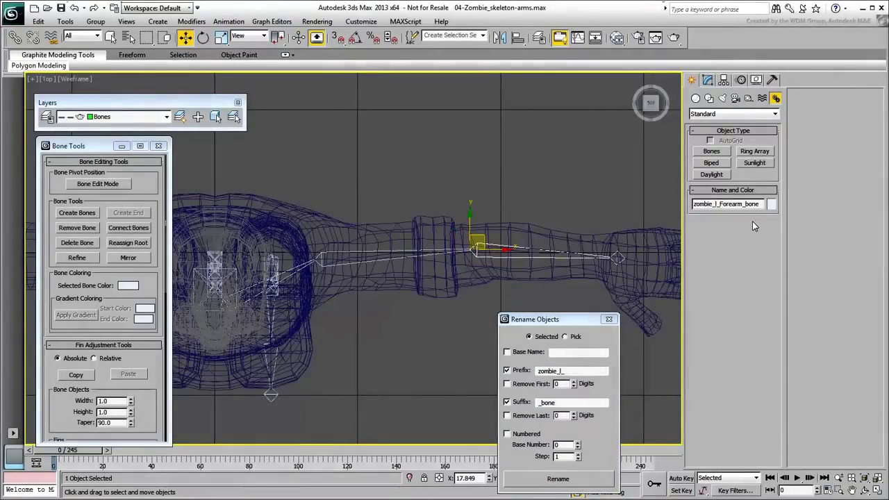
pyautogui.doubleClick(762, 205)
pyautogui.moveTo(420, 199); pyautogui.dragTo(394, 288)
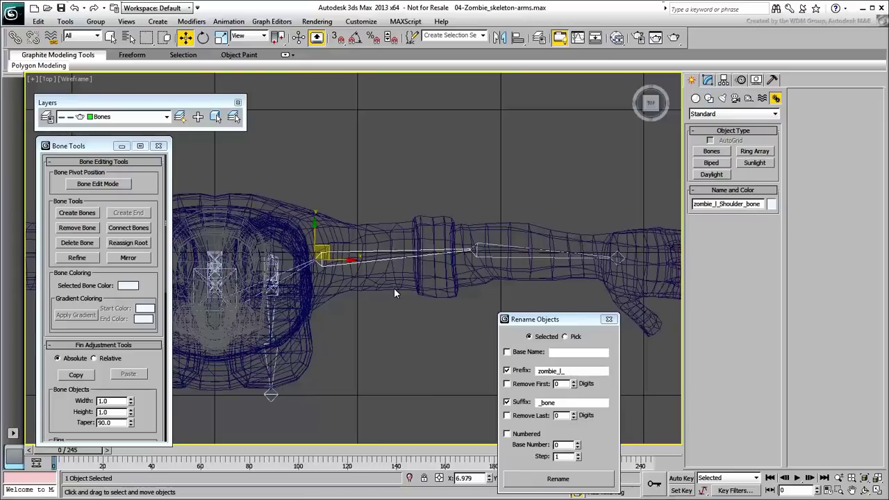
pyautogui.click(299, 269)
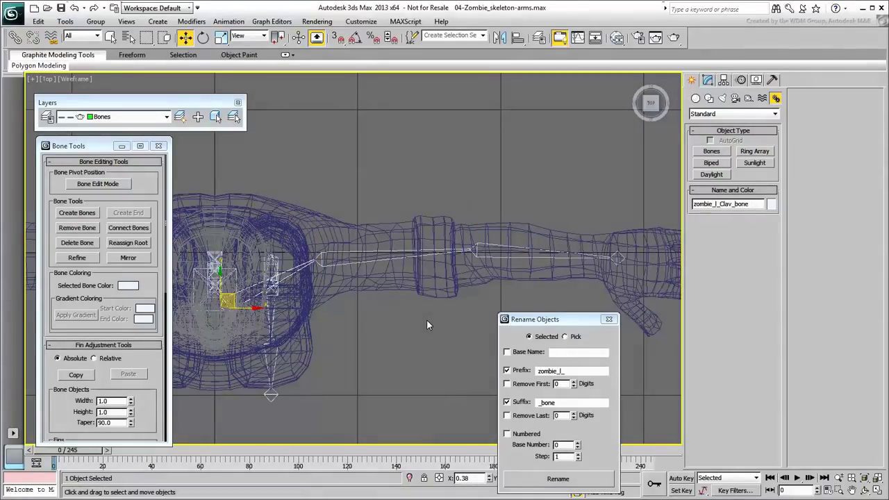
# Step: Clone the shoulder, forearm and wrist bones in place as copies
pyautogui.moveTo(427, 319); pyautogui.dragTo(433, 300, button='middle')
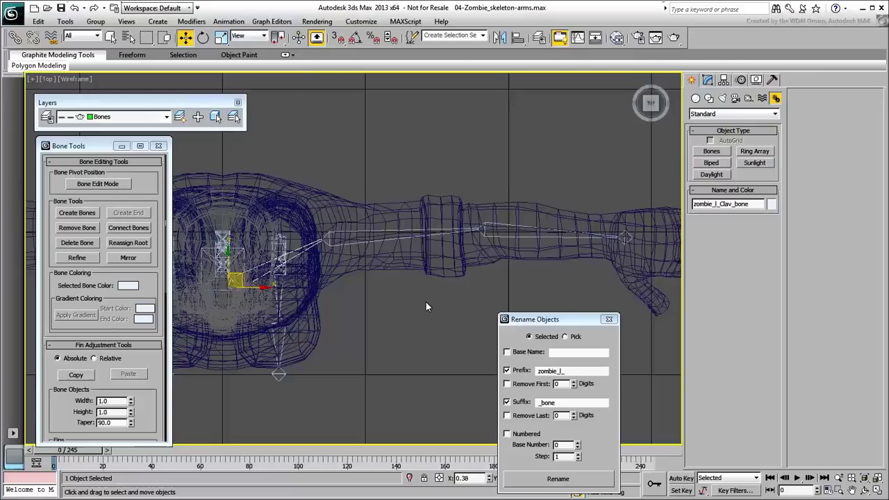
pyautogui.moveTo(657, 178); pyautogui.dragTo(401, 266)
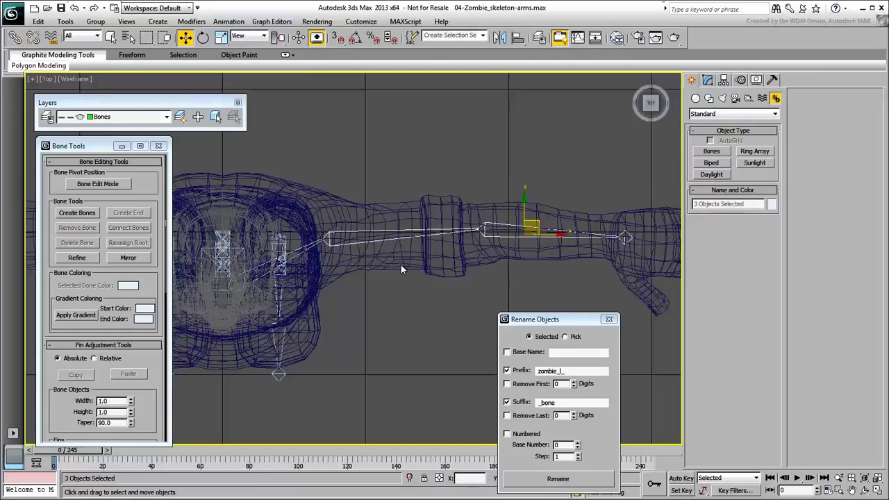
pyautogui.click(37, 23)
pyautogui.click(63, 105)
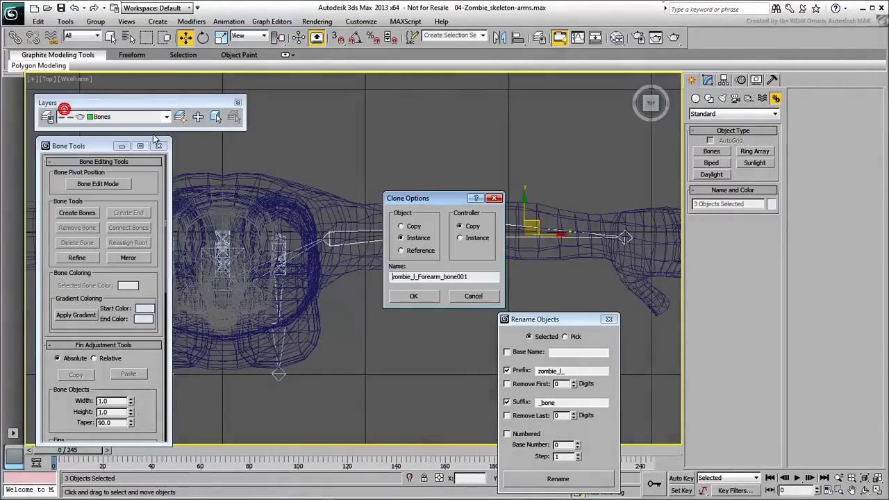
pyautogui.click(401, 226)
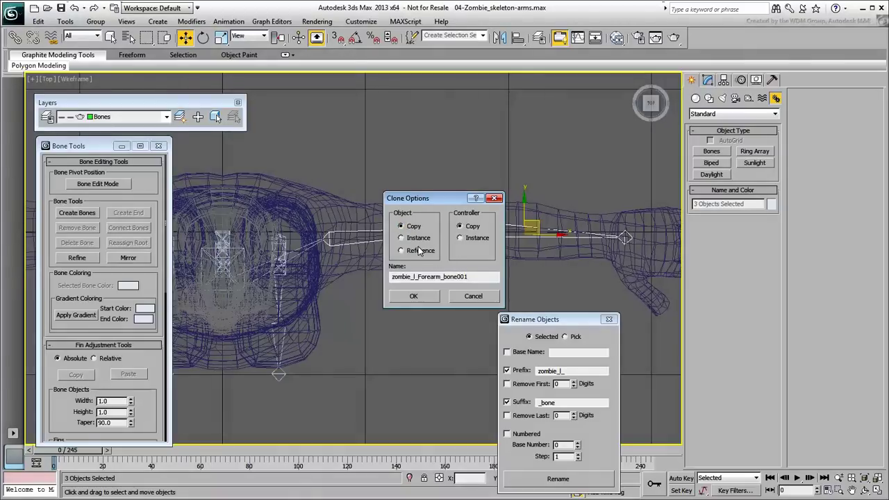
pyautogui.click(413, 297)
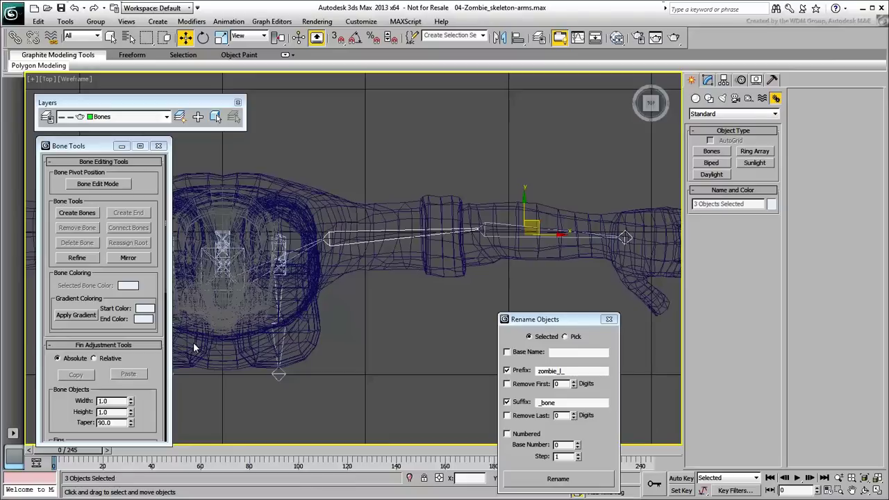
# Step: Set the width and height of the three cloned bones to 1.2 with the fin adjustment settings
pyautogui.moveTo(152, 394); pyautogui.dragTo(81, 281)
pyautogui.write('1.2')
pyautogui.press('Tab')
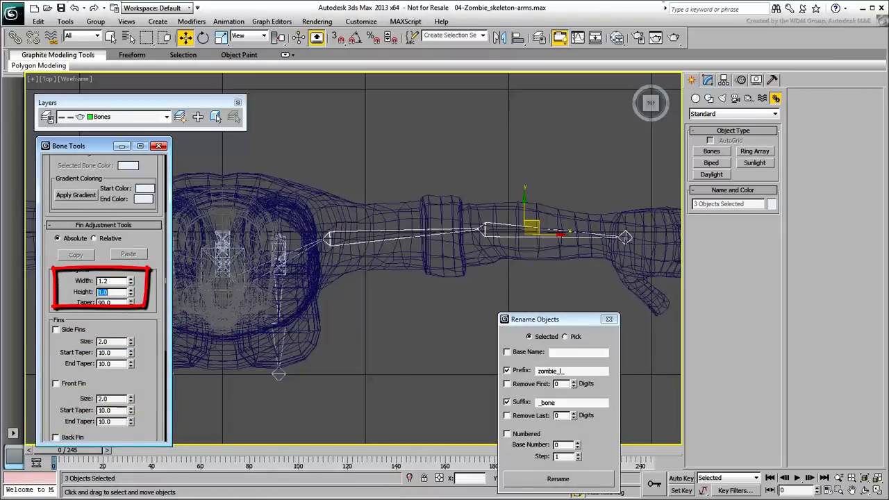
pyautogui.write('1.2')
pyautogui.press('Return')
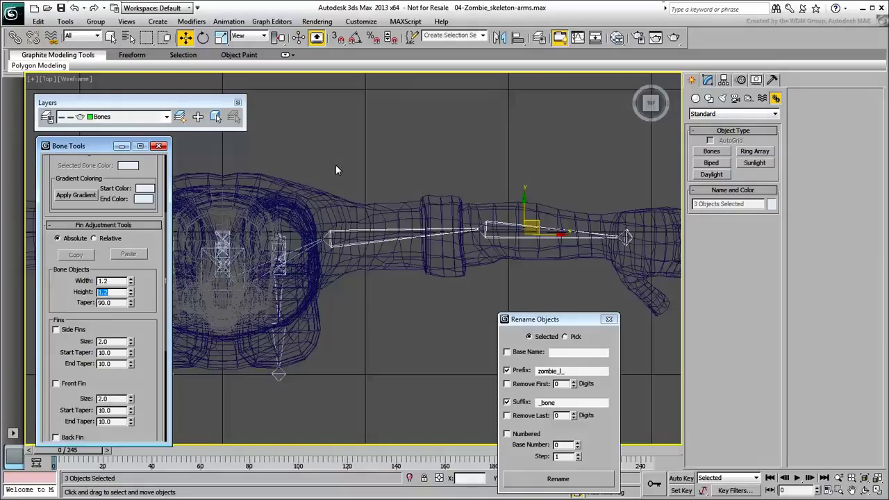
# Step: Change the cloned bones' object color to dark blue, ACI 178 from the AutoCAD ACI palette
pyautogui.click(772, 205)
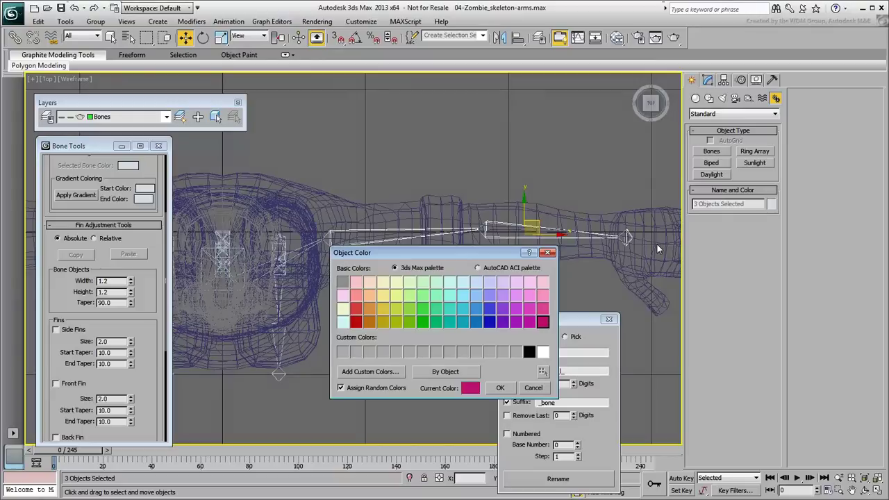
pyautogui.click(478, 268)
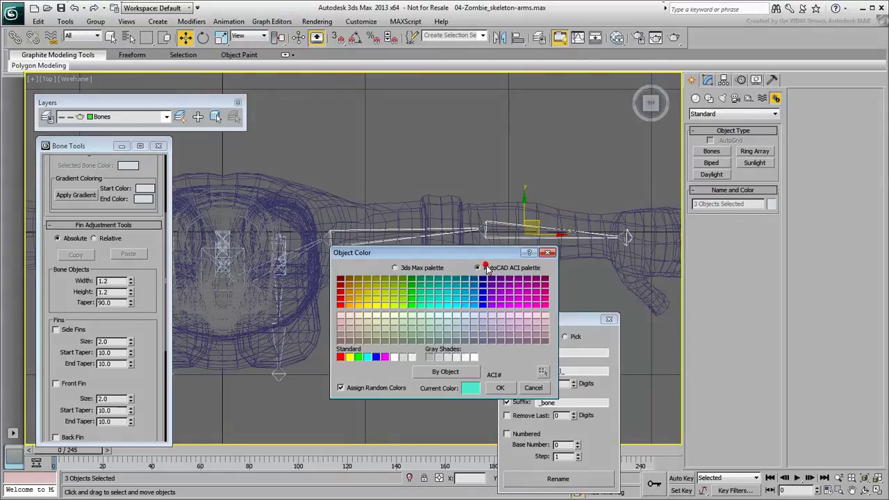
pyautogui.click(484, 281)
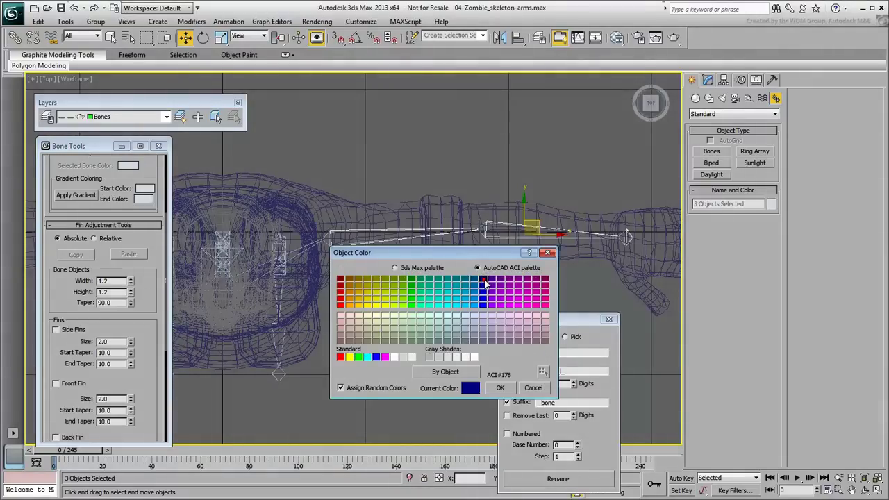
pyautogui.click(500, 390)
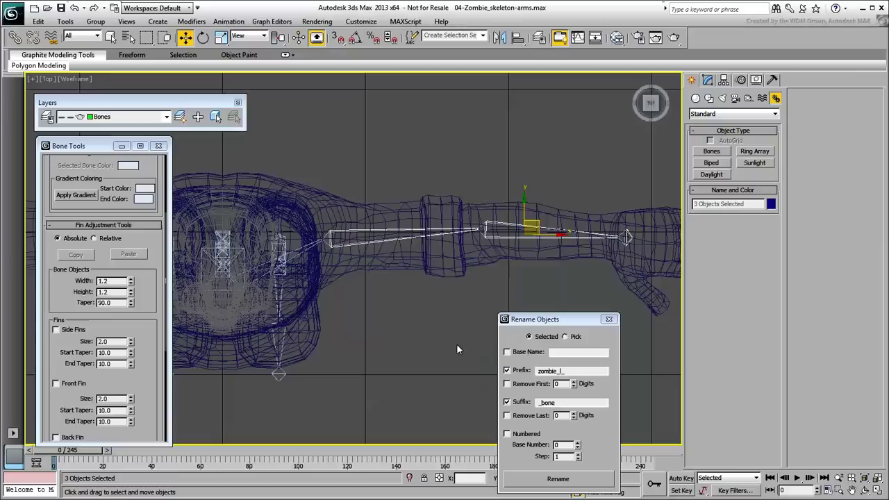
# Step: Select only the cloned shoulder bone and inspect its full name
pyautogui.click(426, 313)
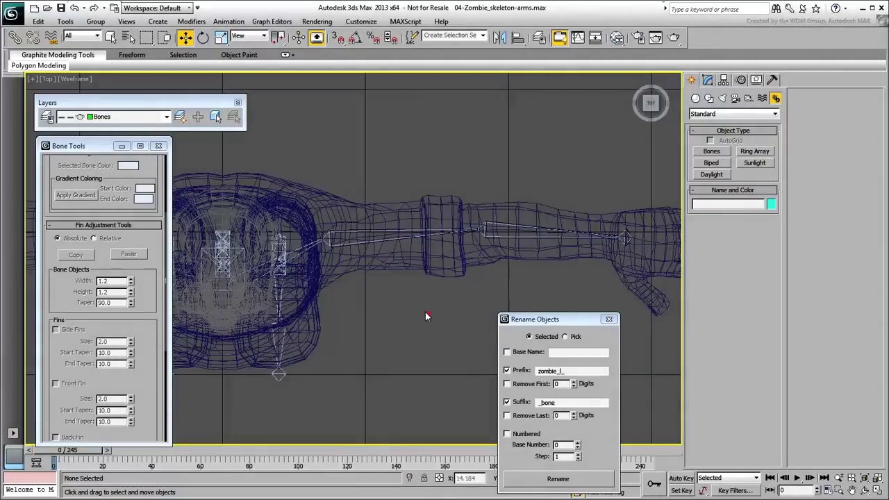
pyautogui.click(382, 242)
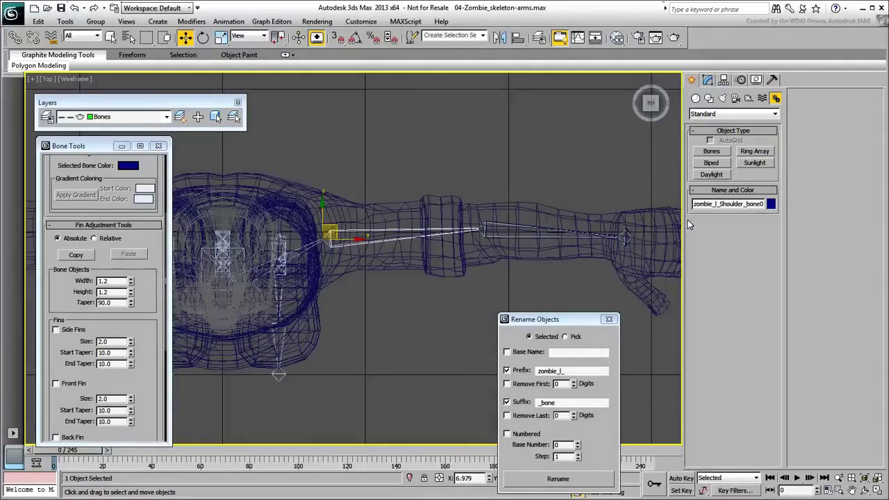
pyautogui.moveTo(712, 205); pyautogui.dragTo(793, 205)
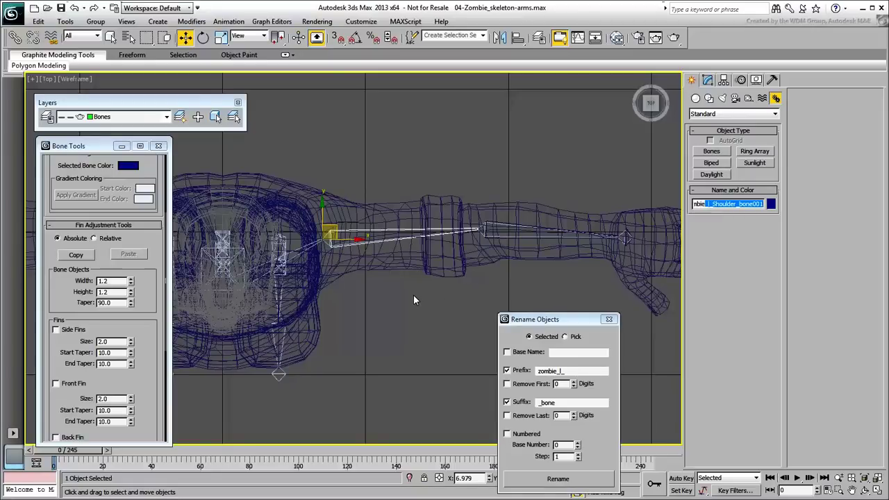
# Step: Select the cloned shoulder bone with its children and rename them without a prefix, removing the last 7 digits and adding the suffix FK_bone
pyautogui.moveTo(380, 244); pyautogui.dragTo(342, 246, button='middle')
pyautogui.scroll(2, 343, 246)
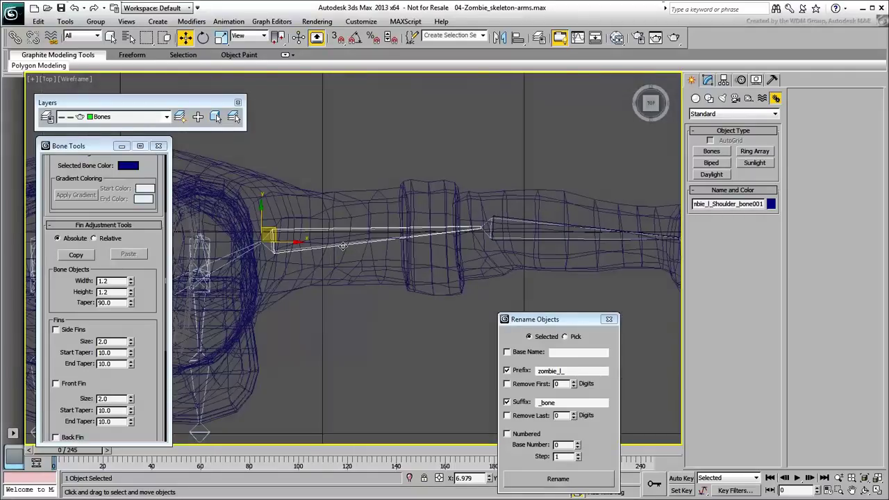
pyautogui.moveTo(390, 274); pyautogui.dragTo(308, 277, button='middle')
pyautogui.doubleClick(264, 248)
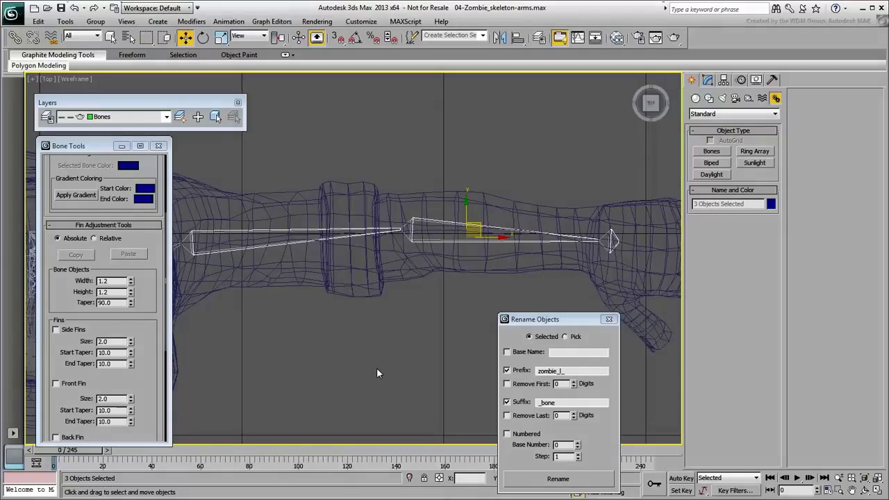
pyautogui.click(506, 370)
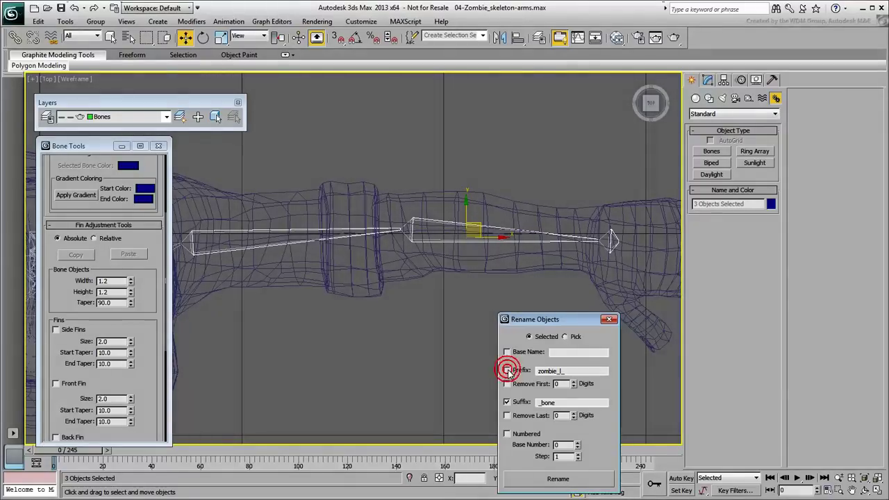
pyautogui.click(532, 416)
pyautogui.doubleClick(561, 415)
pyautogui.write('7')
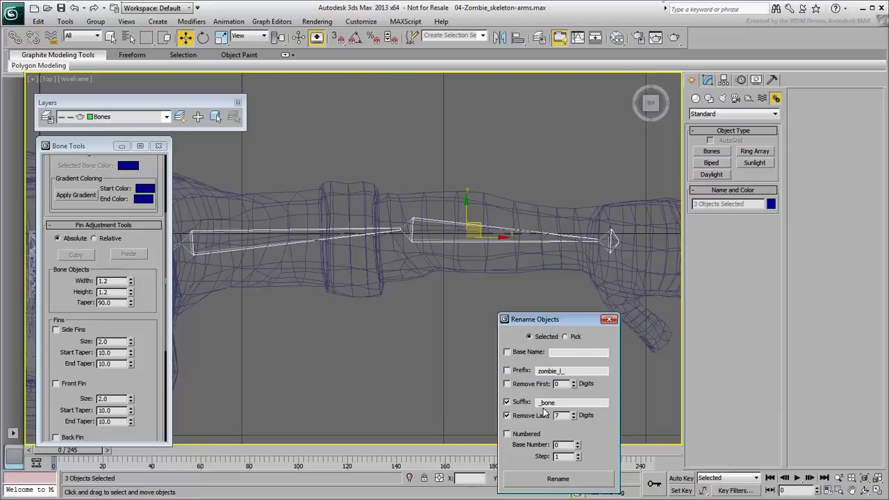
pyautogui.click(537, 405)
pyautogui.write('FK')
pyautogui.click(558, 479)
# Step: Check the new names of the cloned shoulder and forearm bones one at a time
pyautogui.click(339, 344)
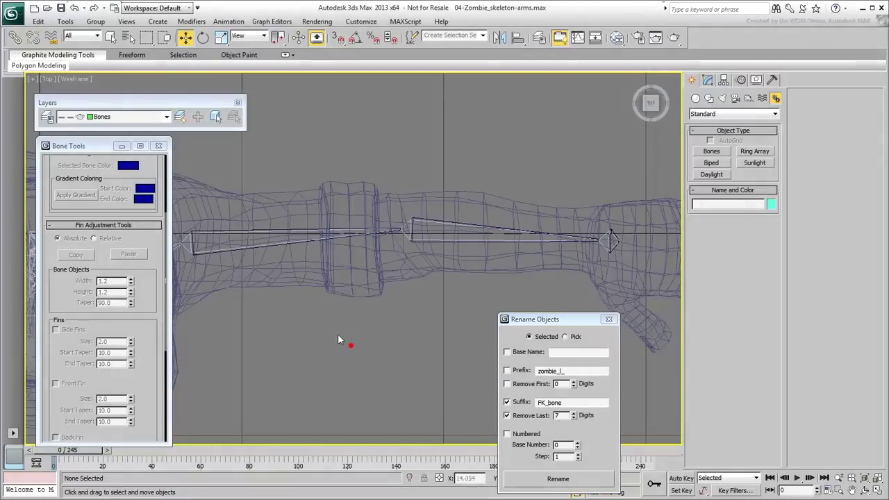
pyautogui.click(269, 249)
pyautogui.moveTo(713, 204); pyautogui.dragTo(786, 250)
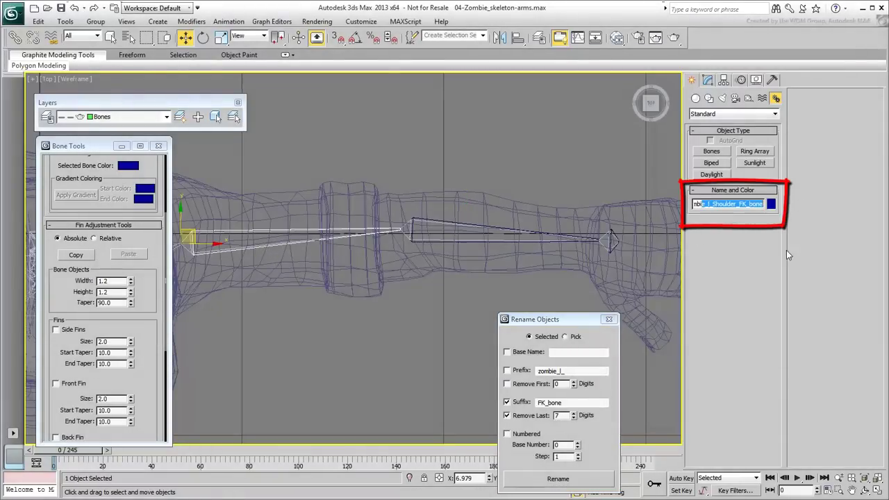
pyautogui.click(444, 244)
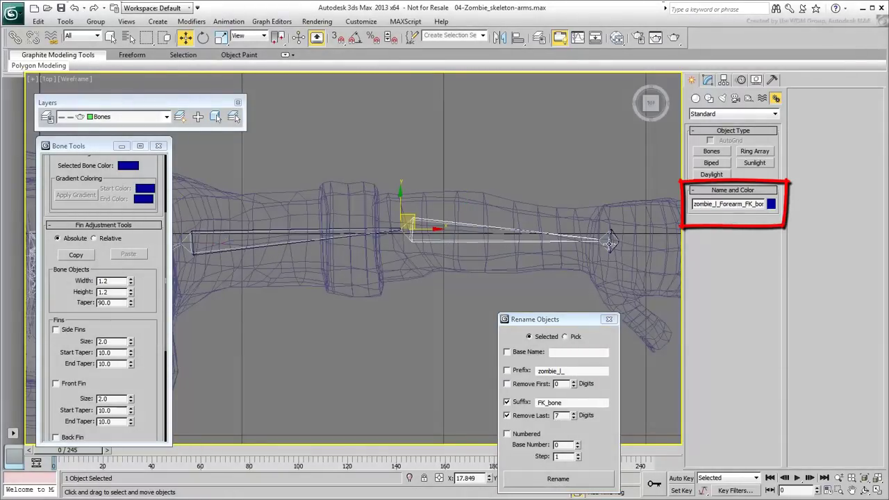
# Step: Select the original shoulder bone with its children and clone them as a second duplicate arm chain
pyautogui.moveTo(717, 204); pyautogui.dragTo(811, 205)
pyautogui.moveTo(460, 303); pyautogui.dragTo(477, 280, button='middle')
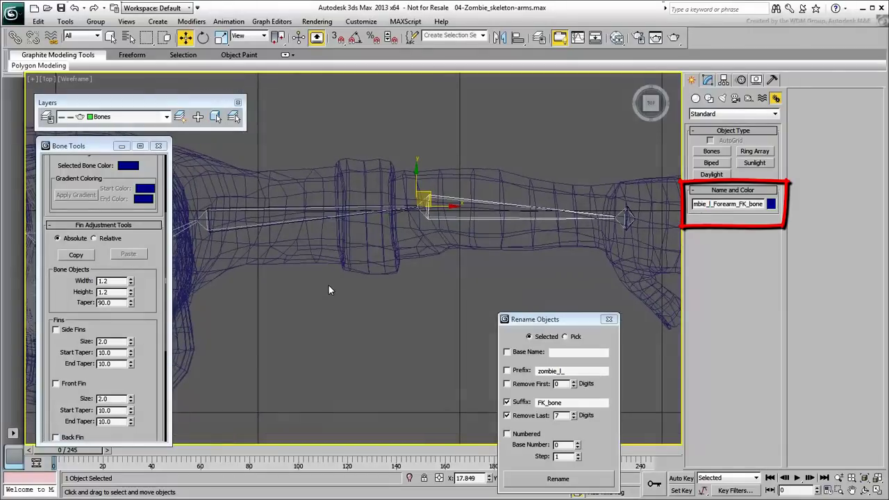
pyautogui.doubleClick(245, 226)
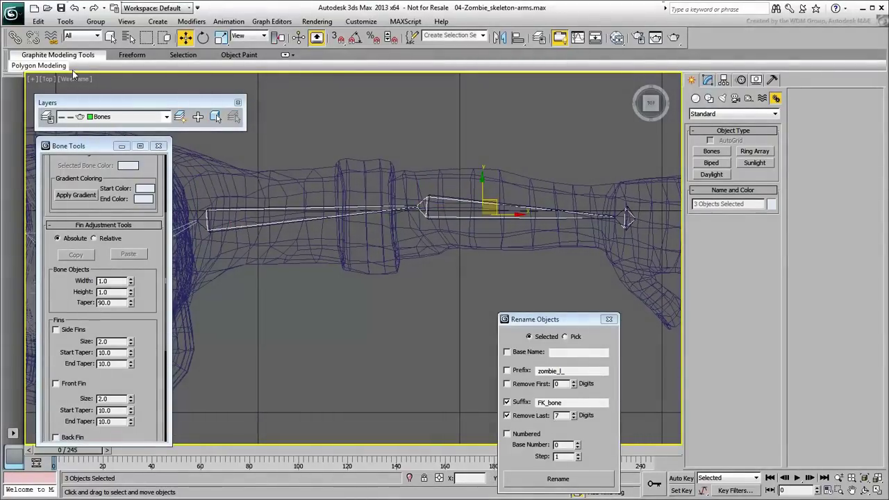
pyautogui.click(38, 21)
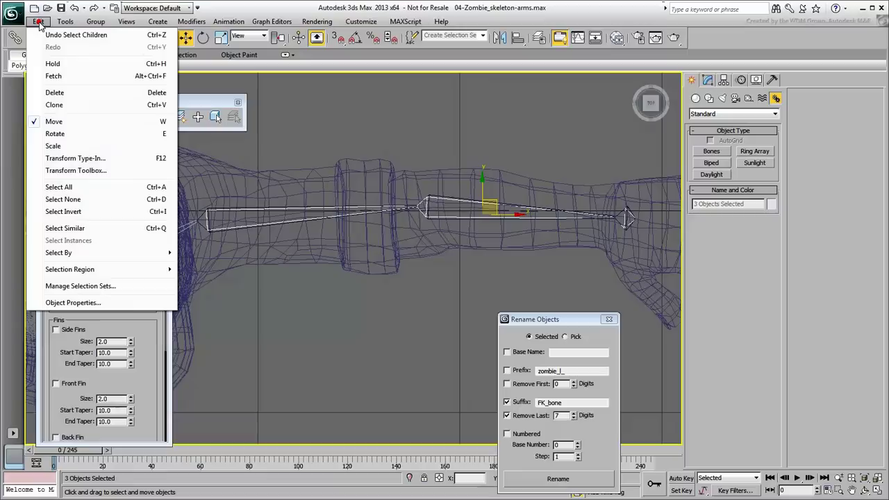
pyautogui.click(56, 105)
pyautogui.click(417, 296)
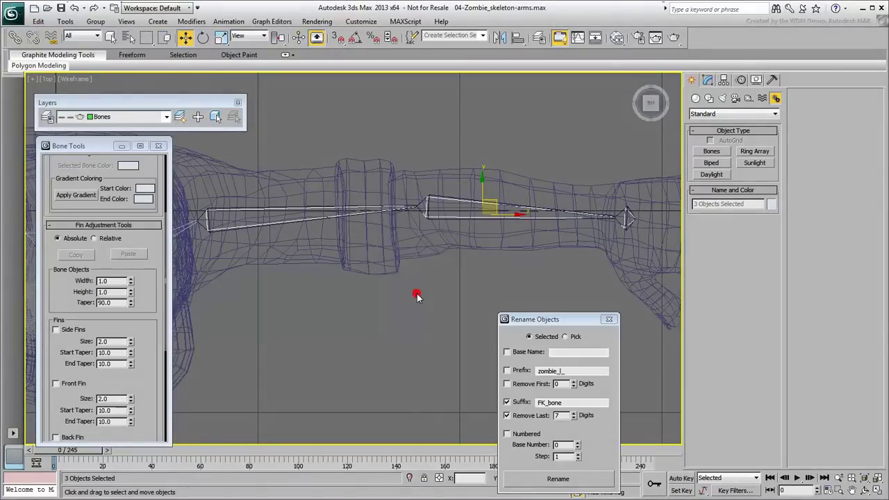
# Step: Set both the width and the height of the newly cloned arm bones to 0.8
pyautogui.doubleClick(104, 281)
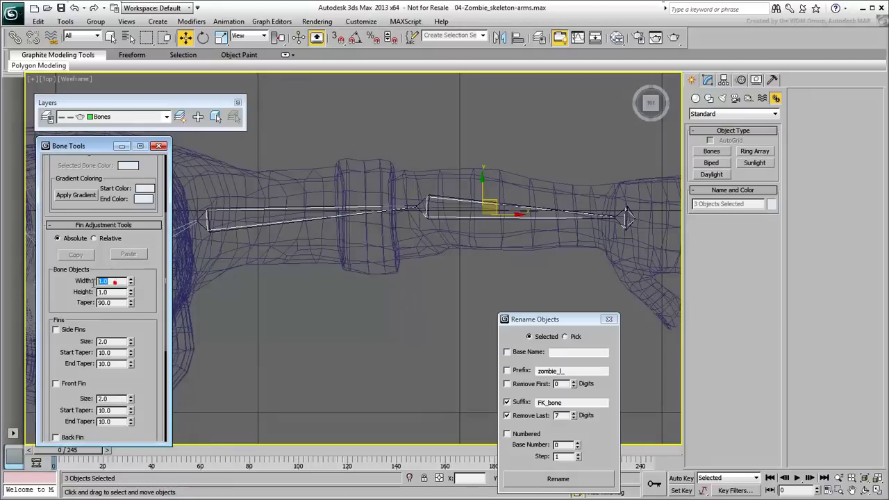
pyautogui.write('0.8')
pyautogui.press('Tab')
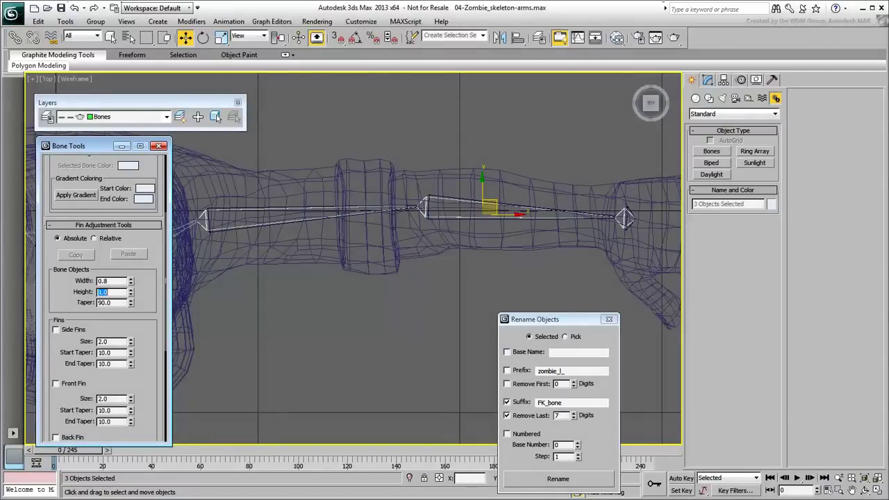
pyautogui.write('0.8')
pyautogui.press('Return')
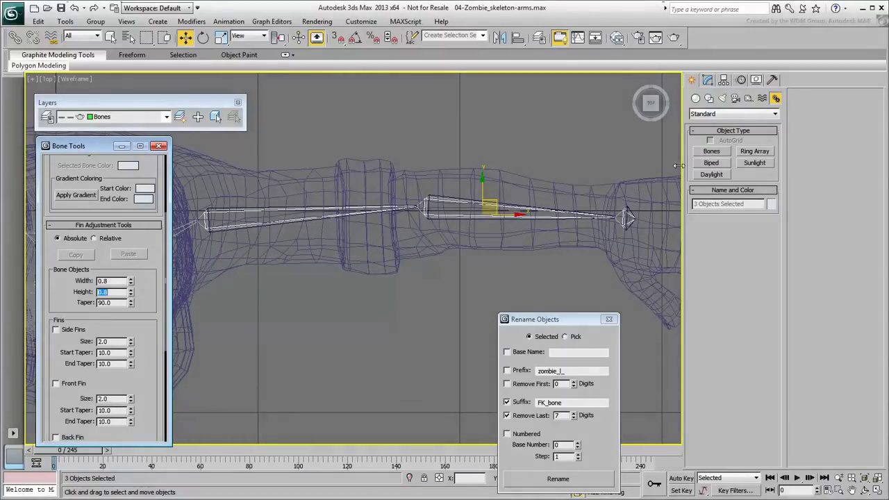
# Step: Change the new clones' object color to red, ACI 12 from the AutoCAD ACI palette
pyautogui.click(773, 206)
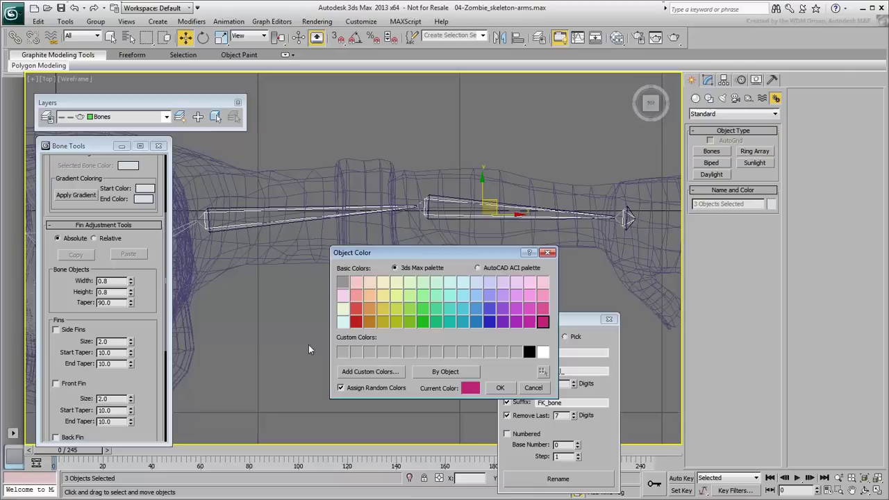
pyautogui.click(494, 268)
pyautogui.click(340, 301)
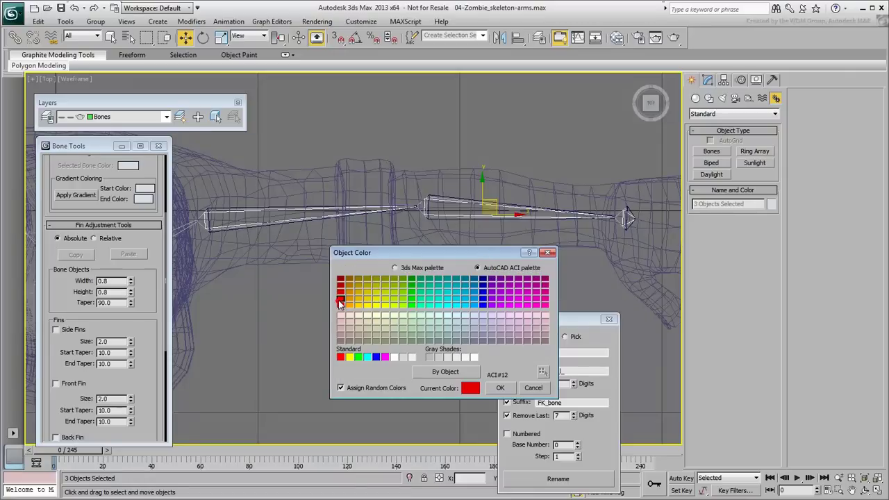
pyautogui.click(500, 388)
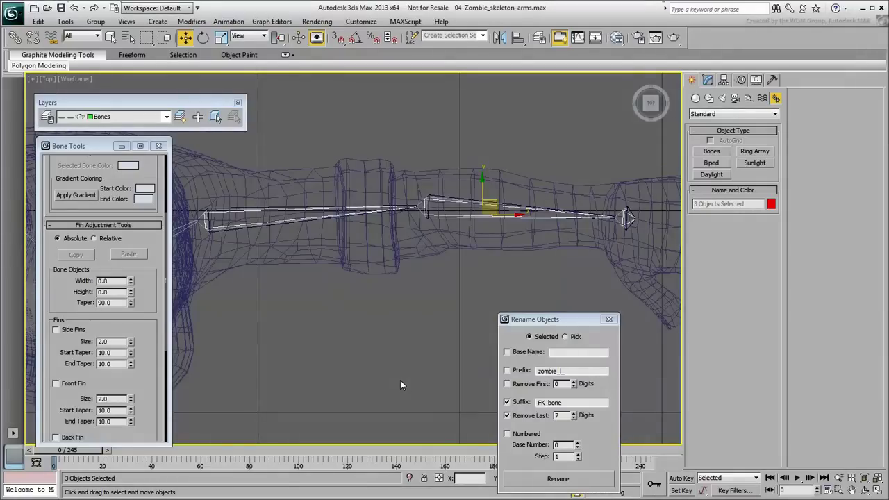
# Step: Rename the selected red clones, removing the last 7 digits and adding the suffix IK_bone
pyautogui.click(540, 403)
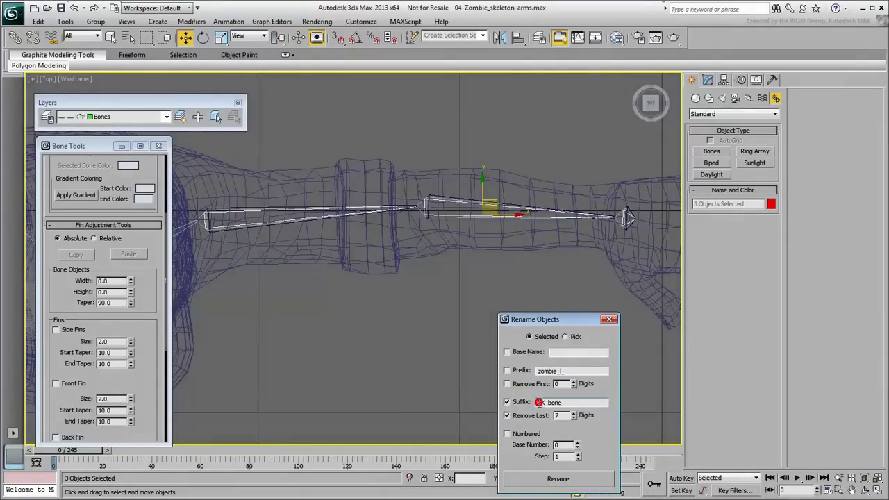
pyautogui.press('Delete')
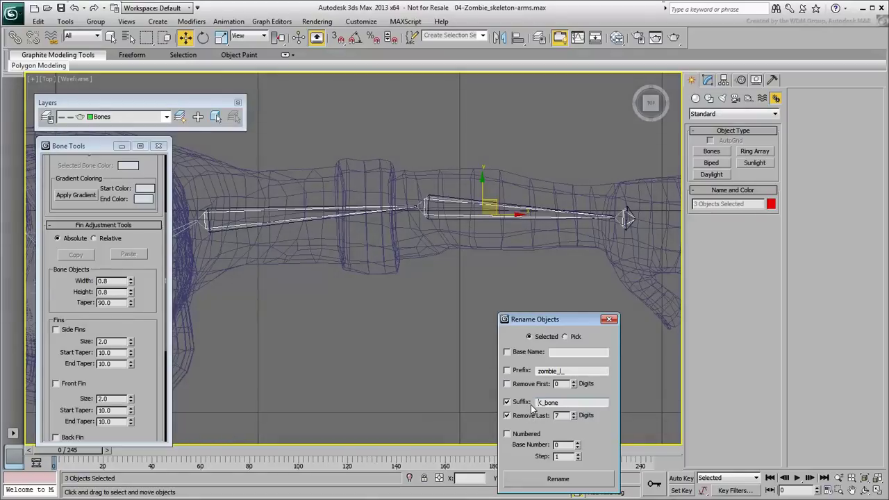
pyautogui.write('I')
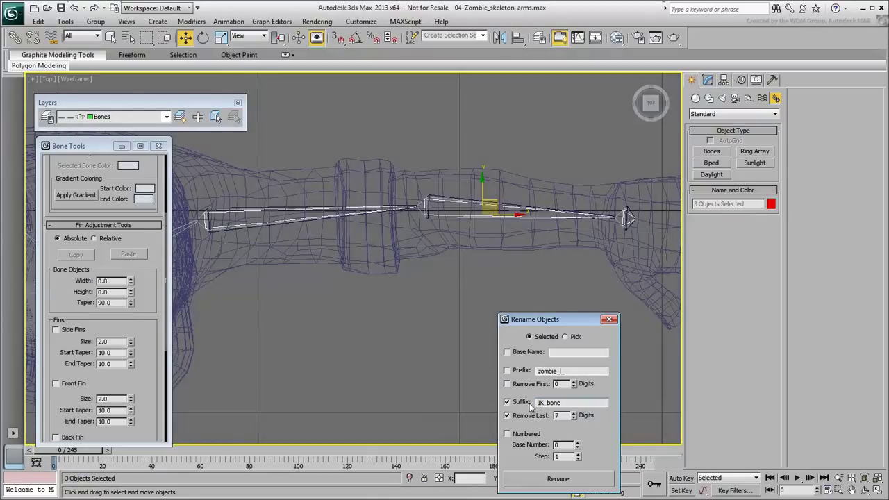
pyautogui.click(561, 478)
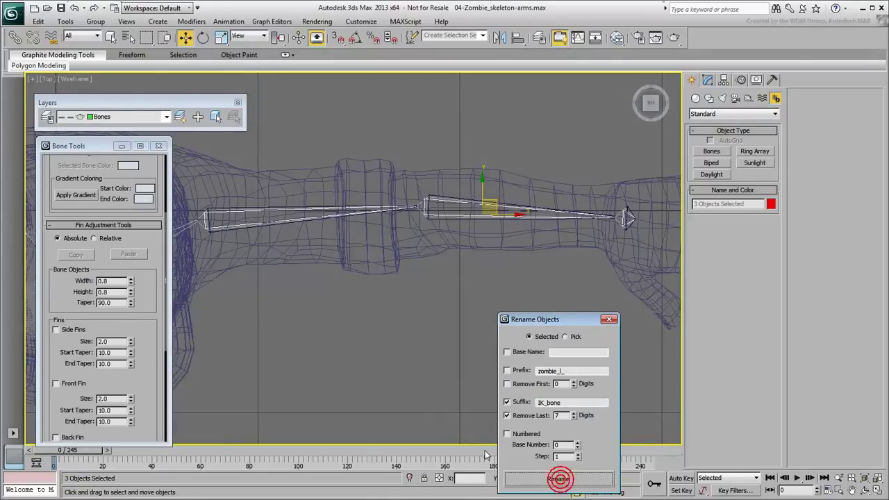
# Step: Check the new names of the red IK shoulder and forearm bones one at a time
pyautogui.click(272, 220)
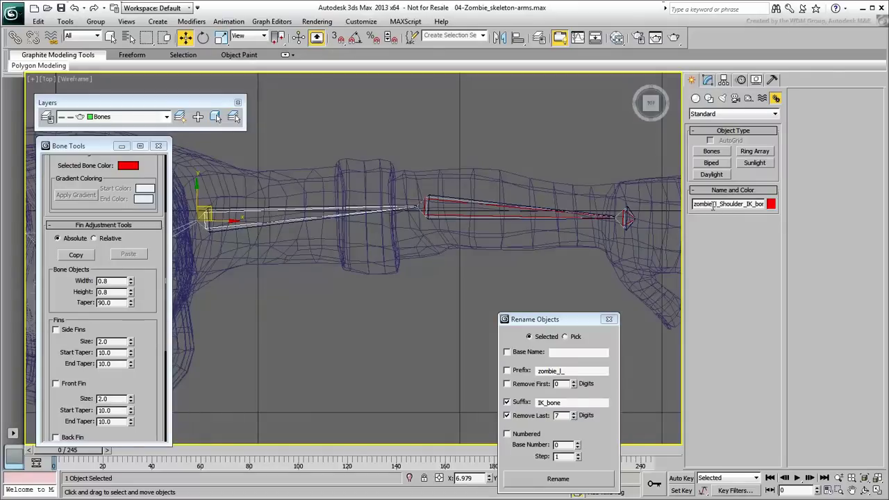
pyautogui.moveTo(714, 206); pyautogui.dragTo(766, 206)
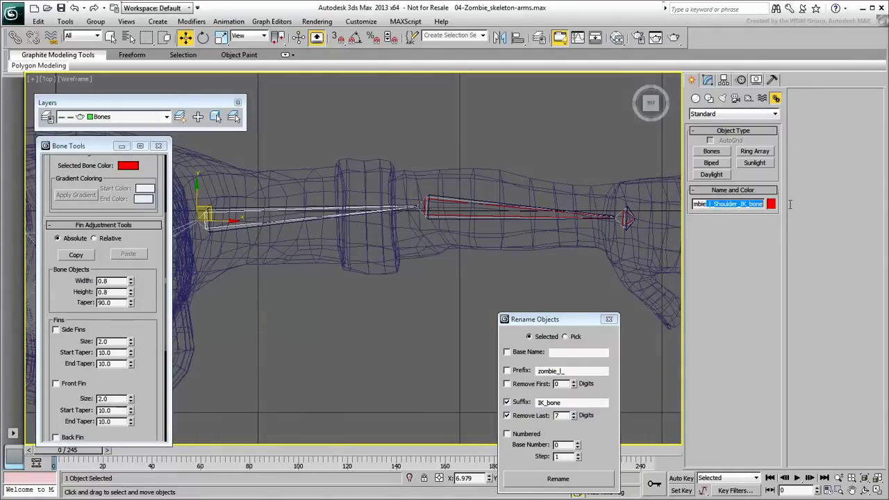
pyautogui.click(456, 214)
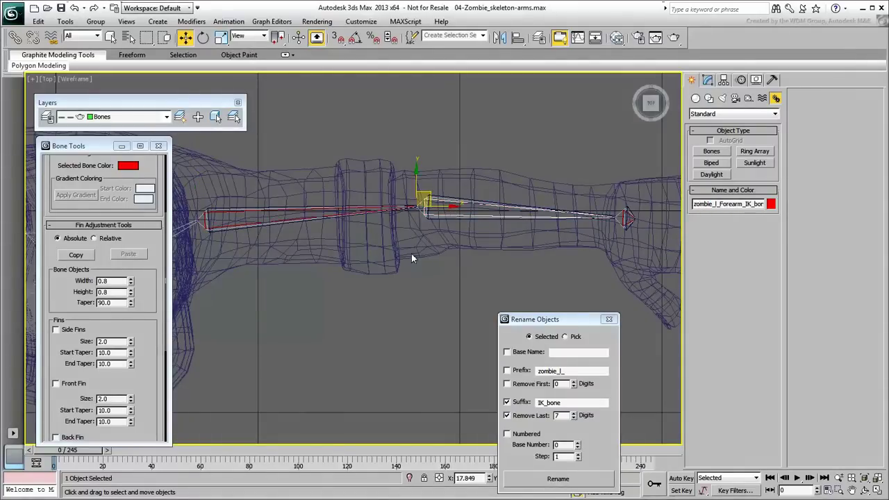
# Step: Copy the name of the blue FK wrist bone at the hand and delete that bone
pyautogui.moveTo(622, 222); pyautogui.dragTo(423, 246, button='middle')
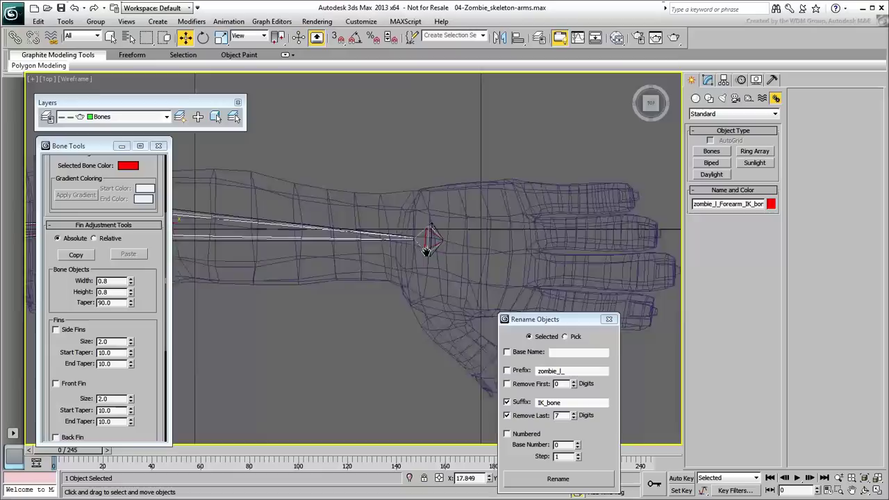
pyautogui.scroll(5, 424, 247)
pyautogui.moveTo(414, 288); pyautogui.dragTo(360, 300, button='middle')
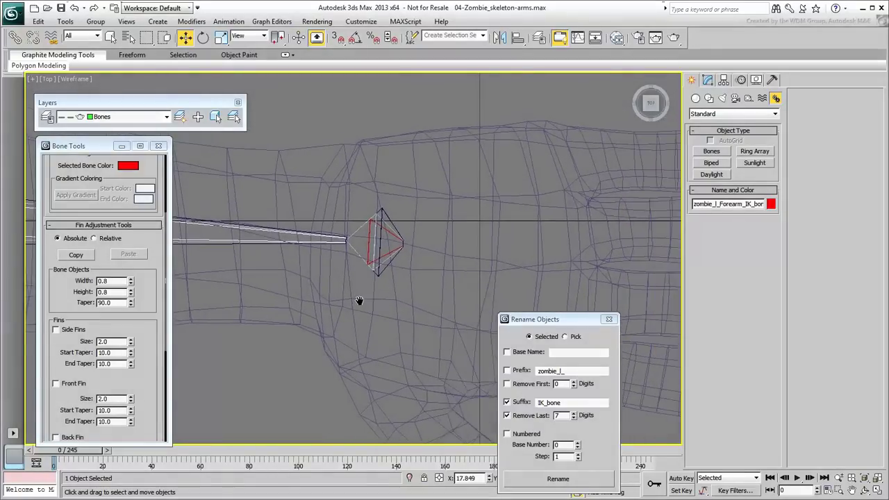
pyautogui.scroll(2, 360, 304)
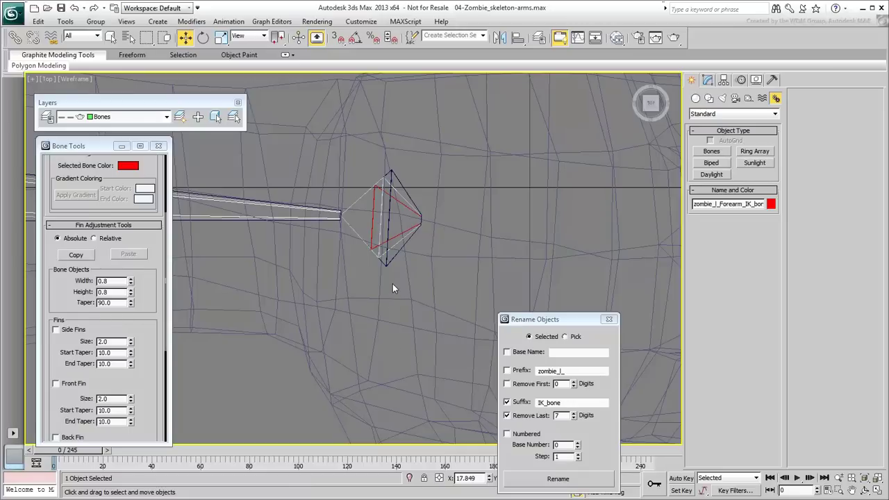
pyautogui.click(385, 264)
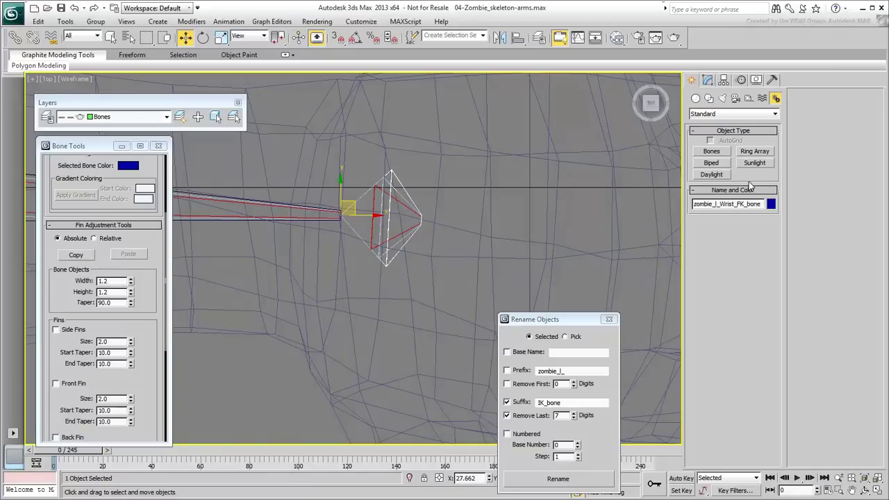
pyautogui.doubleClick(768, 205)
pyautogui.hotkey('ctrl', 'c')
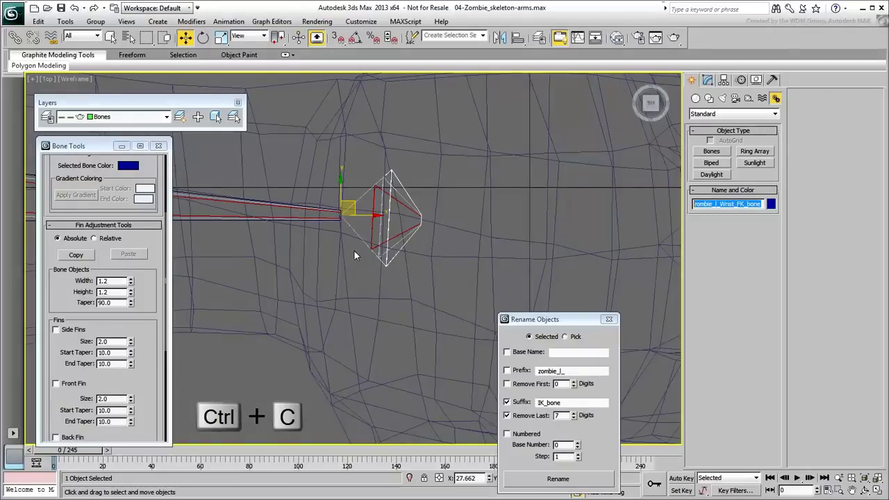
pyautogui.moveTo(296, 243); pyautogui.dragTo(346, 247, button='middle')
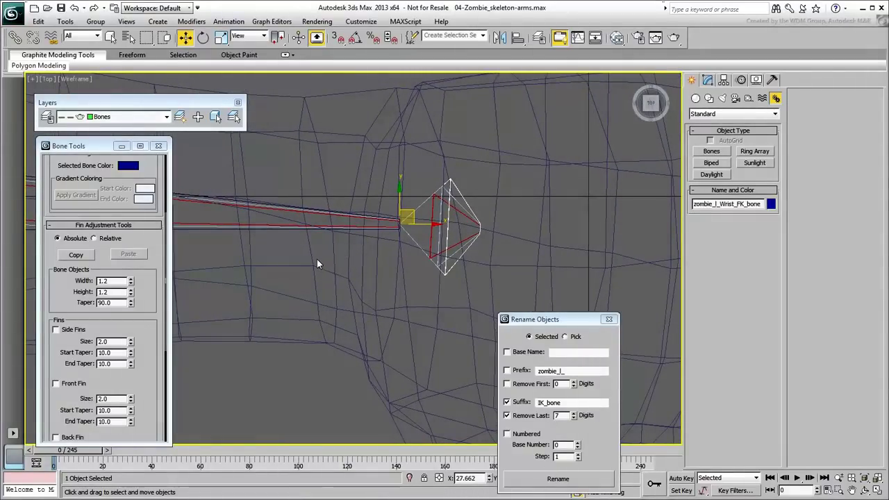
pyautogui.scroll(5, 154, 247)
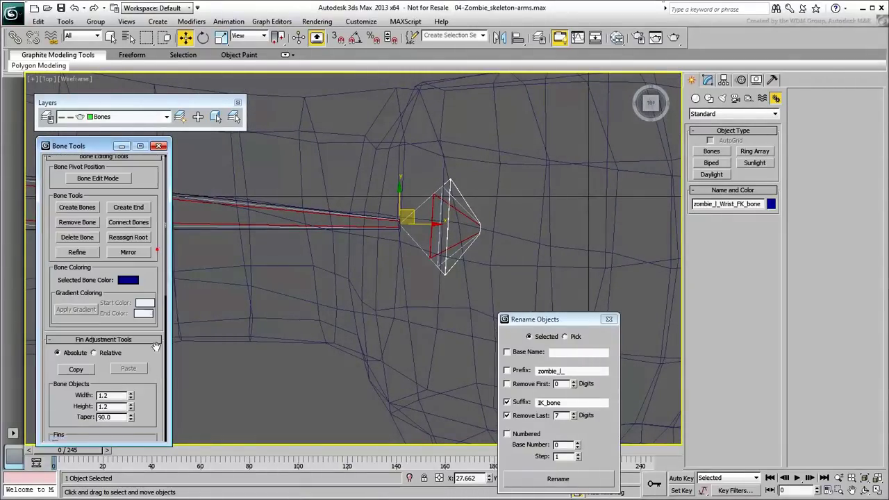
pyautogui.click(248, 384)
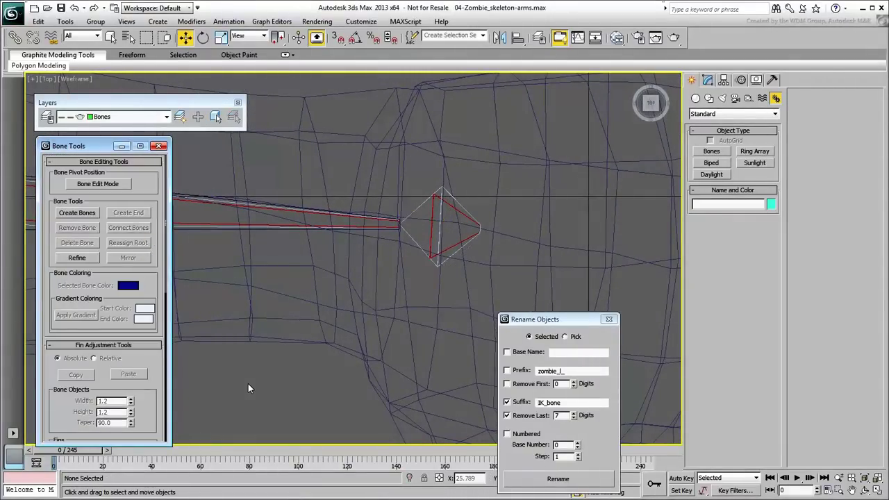
# Step: Create a new end bone on the FK forearm bone and name it zombie_l_Wrist_FK_bone
pyautogui.click(277, 230)
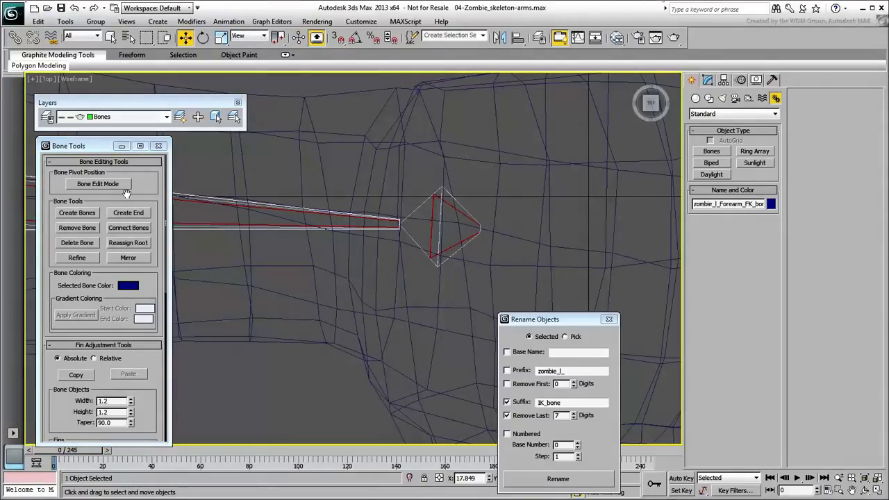
pyautogui.click(128, 213)
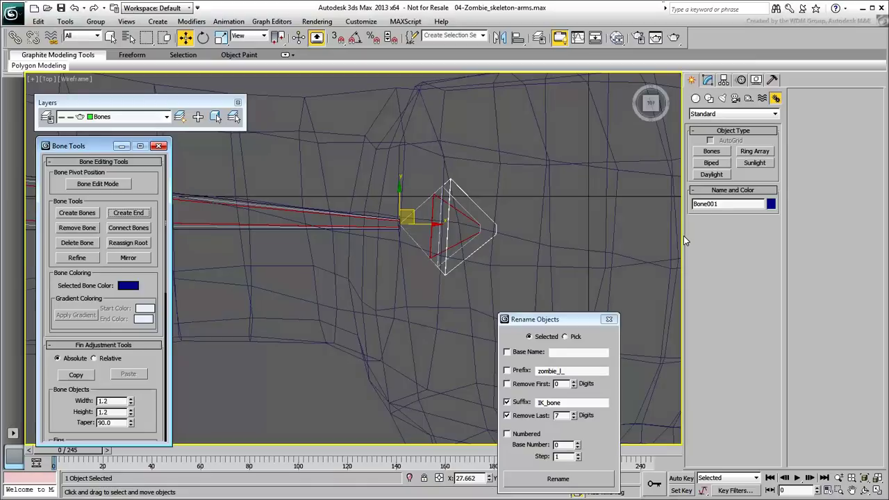
pyautogui.click(742, 204)
pyautogui.hotkey('ctrl', 'v')
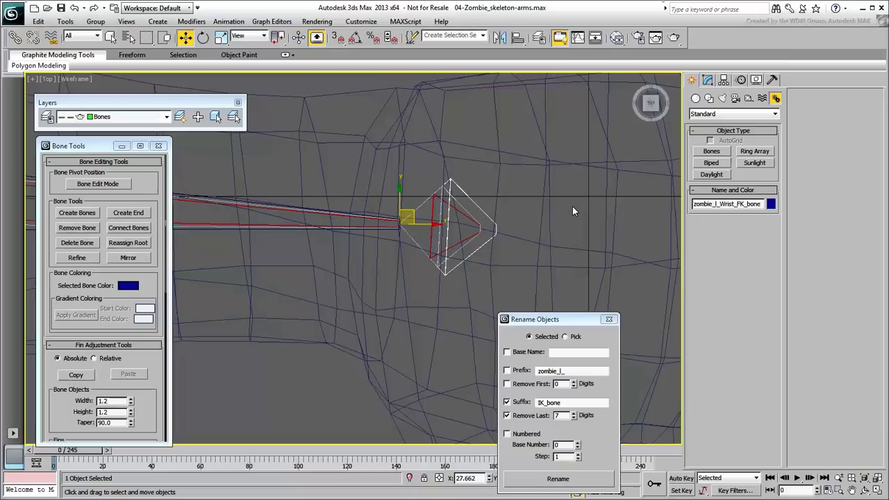
# Step: Copy the name of the red IK wrist bone and delete that bone
pyautogui.click(460, 239)
pyautogui.click(723, 204)
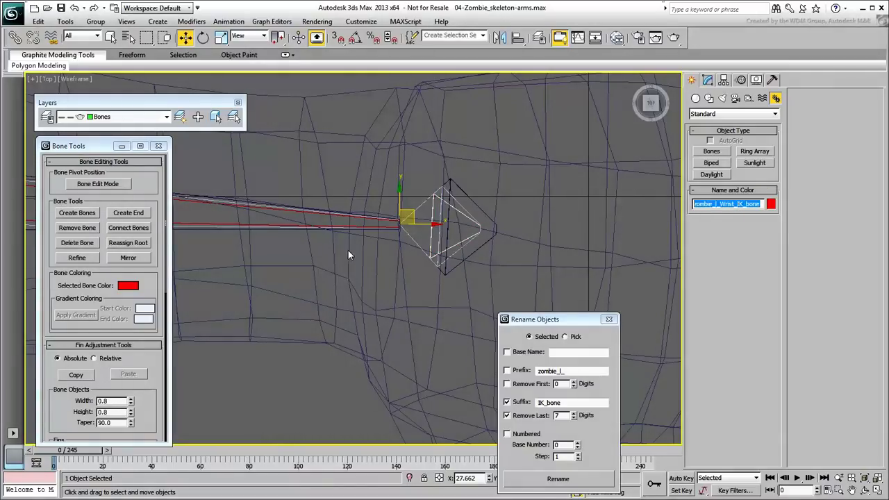
pyautogui.scroll(-1, 349, 252)
pyautogui.click(285, 276)
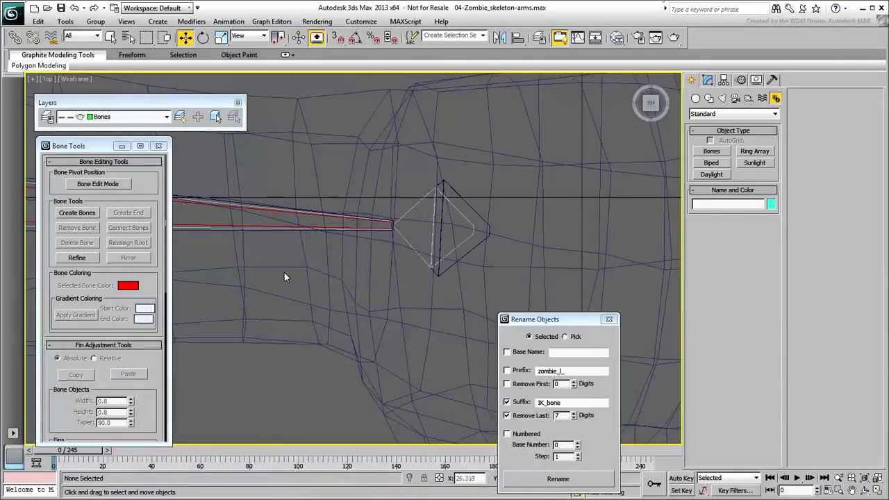
# Step: Create a new end bone on the IK forearm bone and name it zombie_l_Wrist_IK_bone
pyautogui.click(327, 226)
pyautogui.click(132, 212)
pyautogui.click(702, 204)
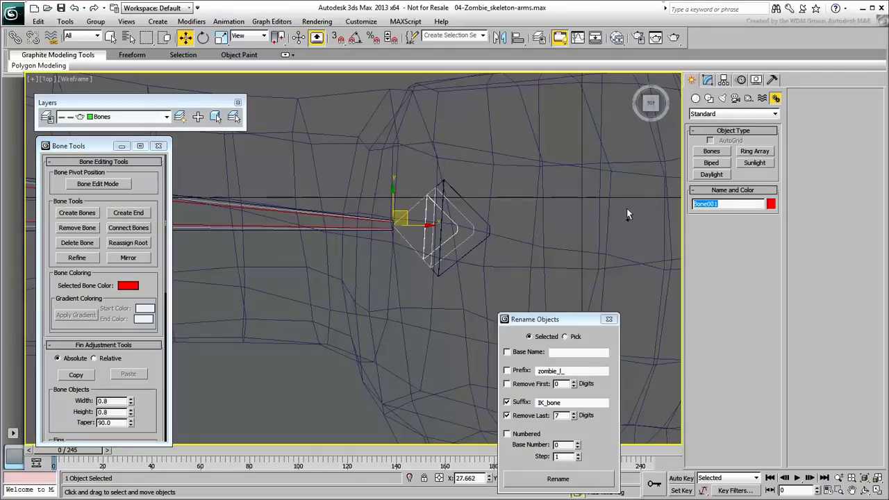
pyautogui.hotkey('ctrl', 'v')
# Step: In the Front view, mirror the left clavicle with its children across X, flipping bone axis Y with 0.0 offset, and select only the mirrored clavicle
pyautogui.press('f')
pyautogui.doubleClick(303, 291)
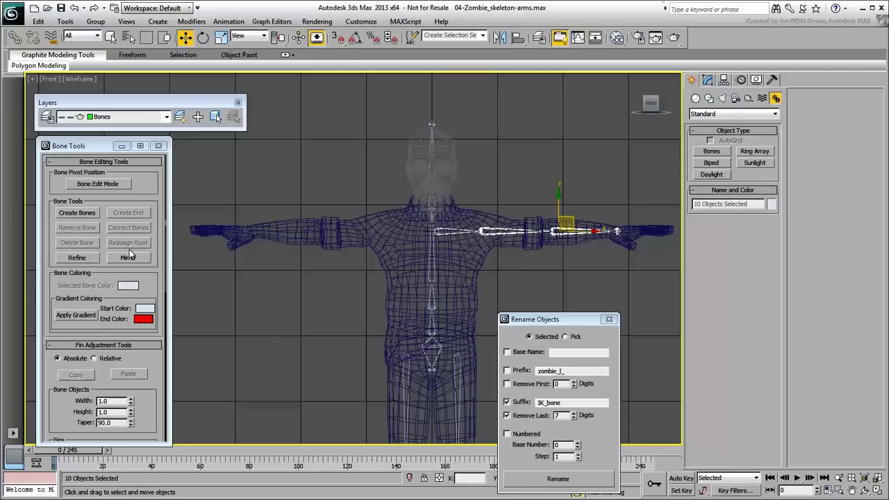
pyautogui.click(128, 260)
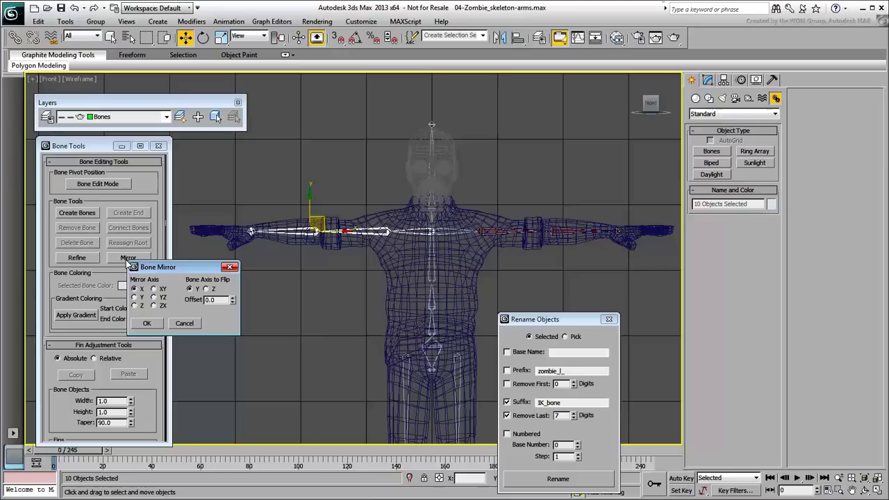
pyautogui.click(148, 325)
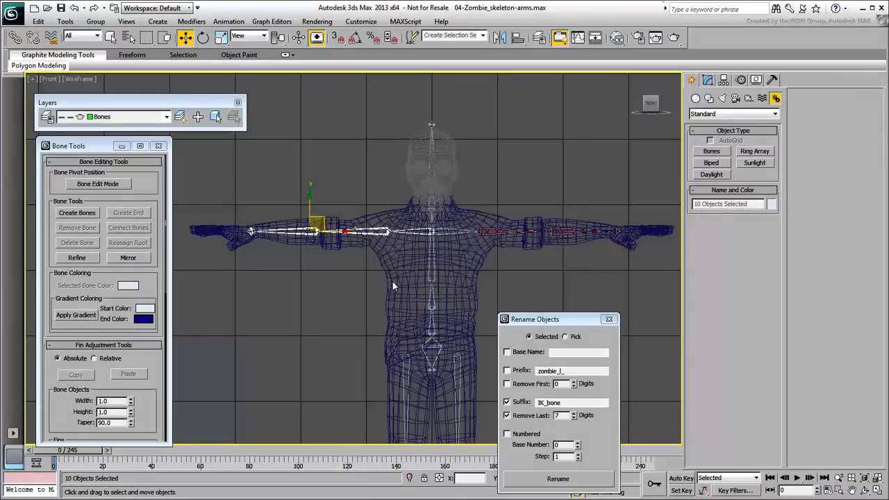
pyautogui.click(416, 232)
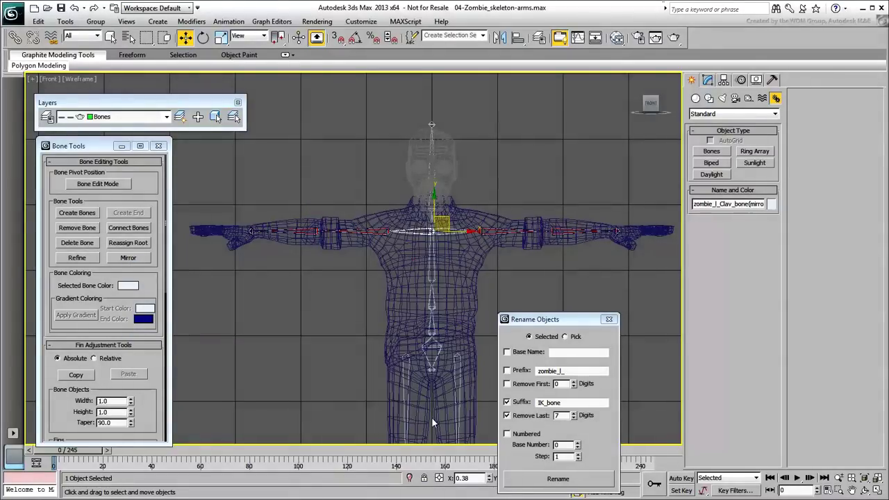
# Step: Move the Rename Objects dialog off the model and set the mirrored clavicle's X position to -0.38
pyautogui.moveTo(549, 318)
pyautogui.mouseDown()
pyautogui.moveTo(712, 277)
pyautogui.moveTo(749, 279)
pyautogui.mouseUp()
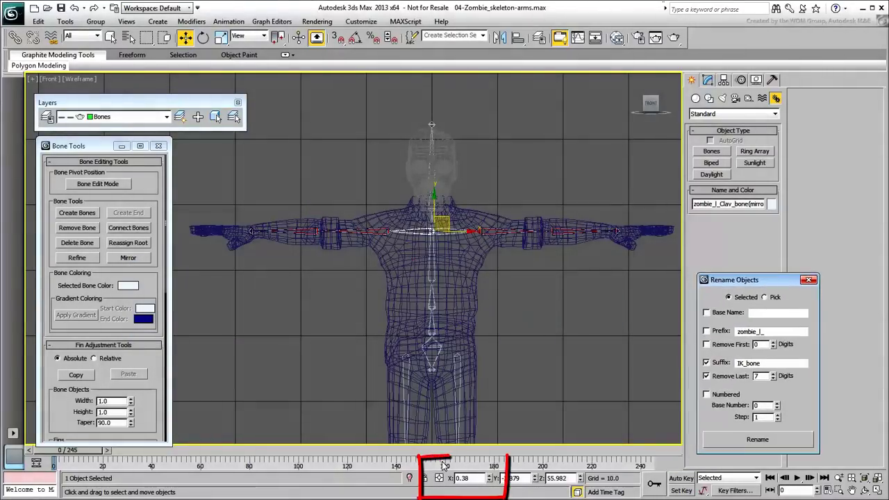
pyautogui.click(456, 479)
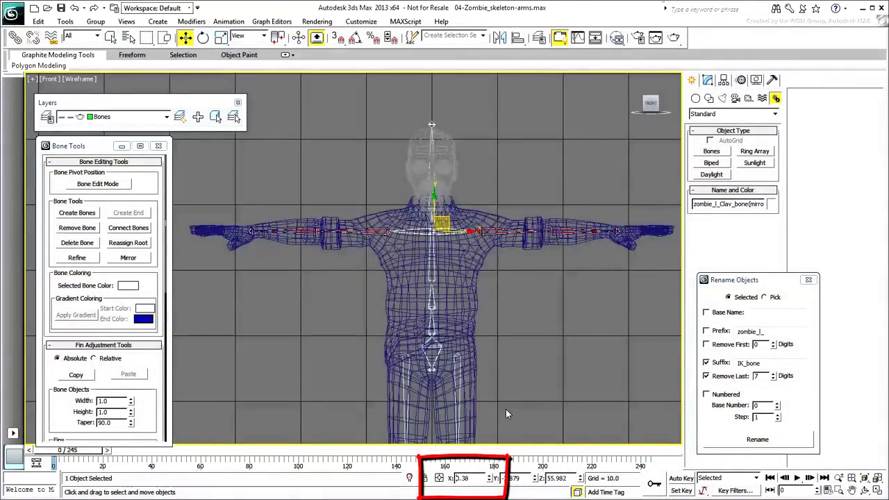
pyautogui.write('-')
pyautogui.press('Return')
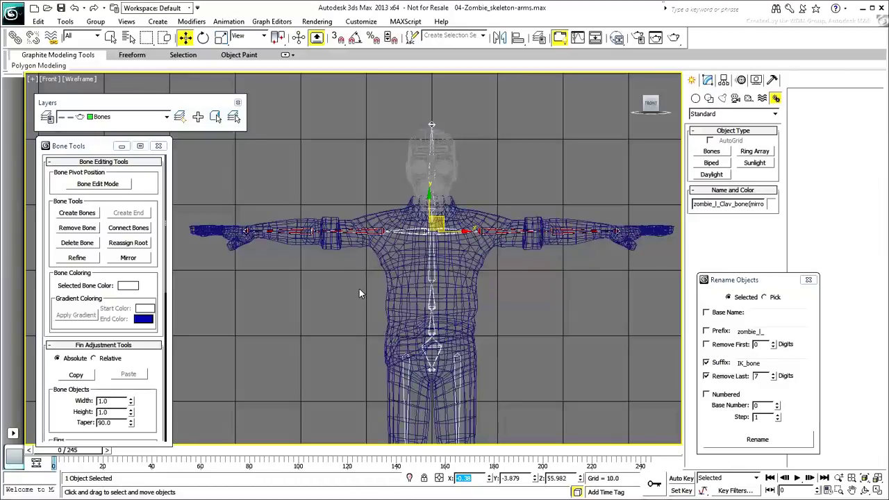
# Step: Rename the mirrored clavicle and all its child bones with prefix zombie_r, removing the first 8 and last 10 digits, without a suffix
pyautogui.moveTo(728, 205); pyautogui.dragTo(814, 204)
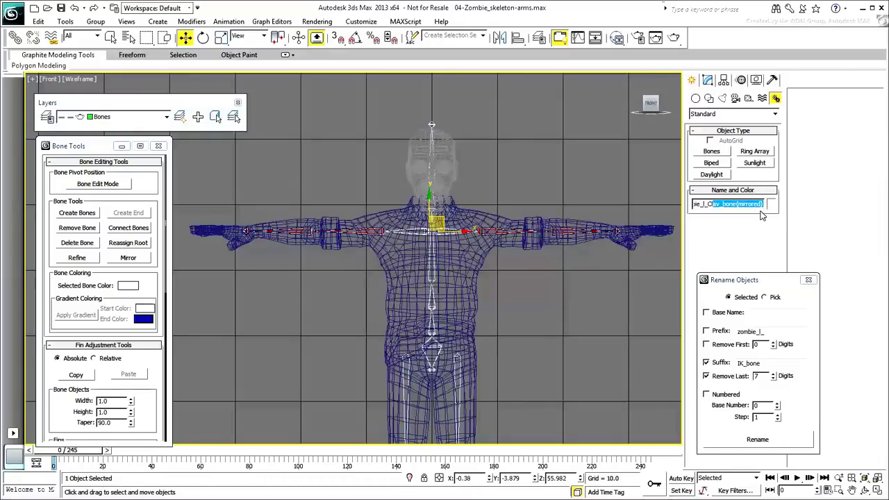
pyautogui.moveTo(737, 205); pyautogui.dragTo(784, 206)
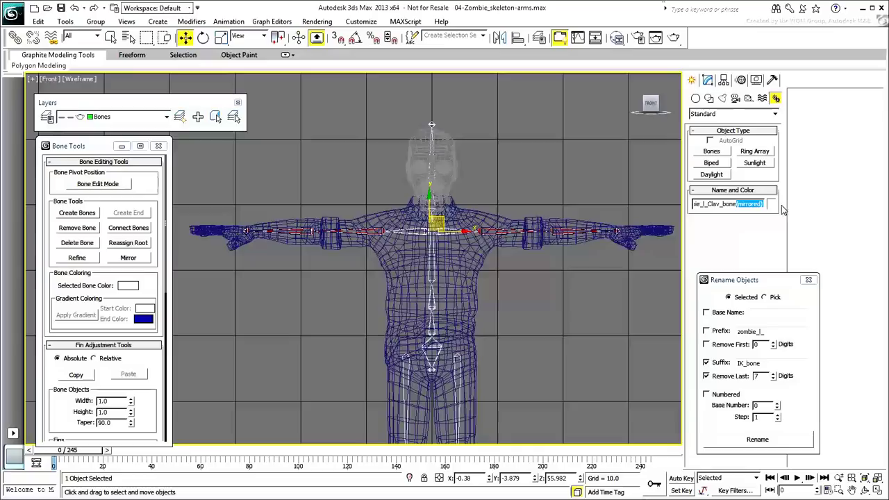
pyautogui.click(361, 264)
pyautogui.doubleClick(406, 233)
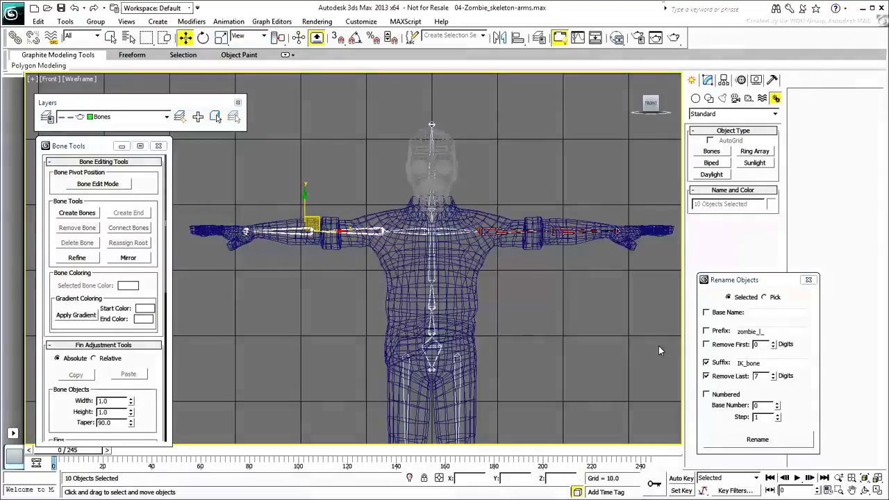
pyautogui.click(707, 331)
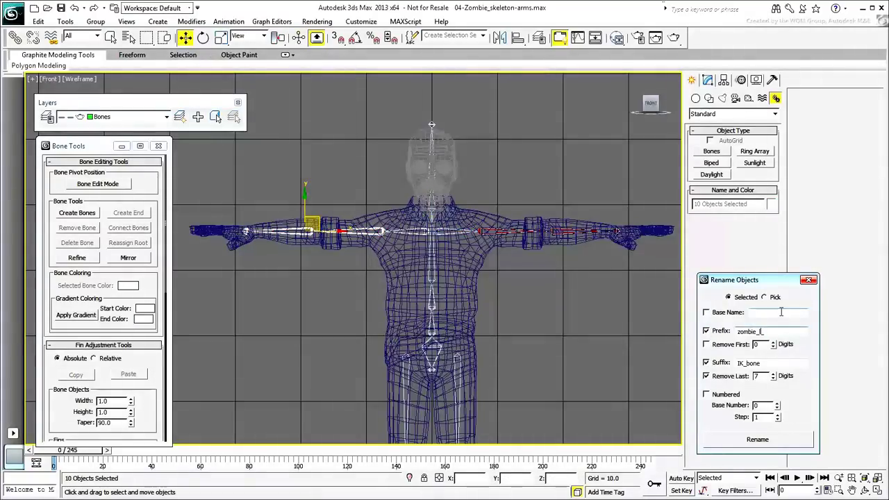
pyautogui.doubleClick(761, 345)
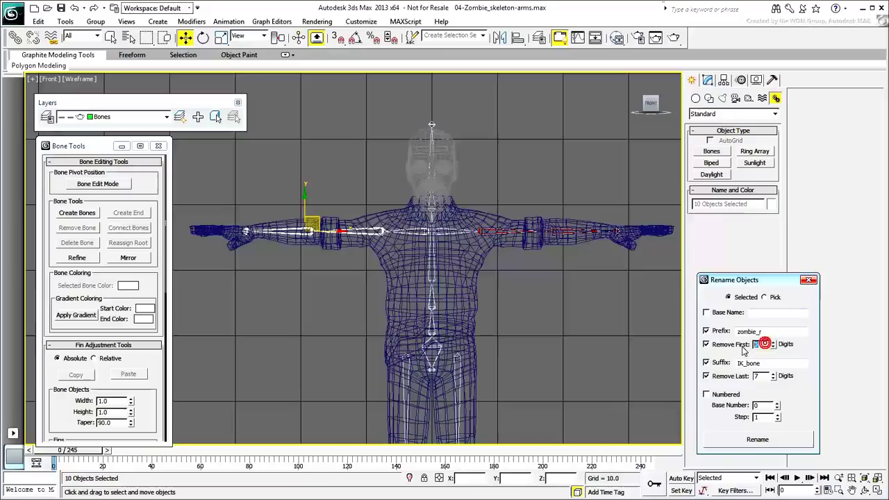
pyautogui.write('8')
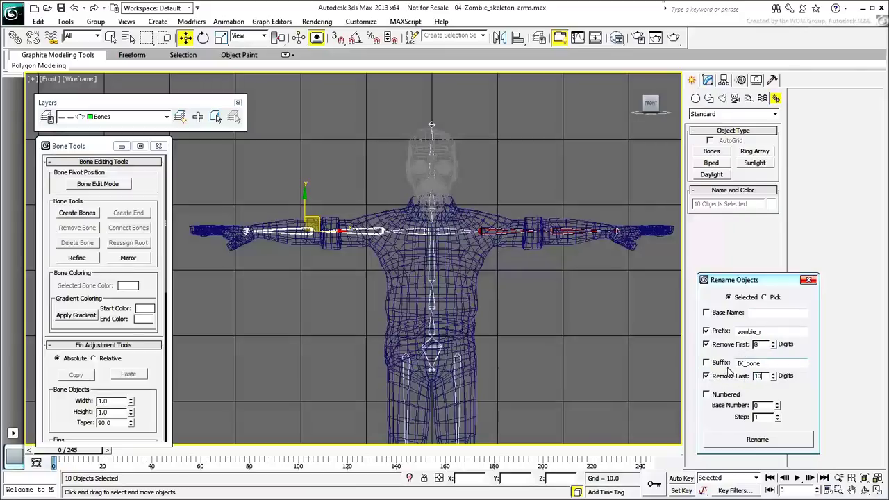
pyautogui.click(747, 444)
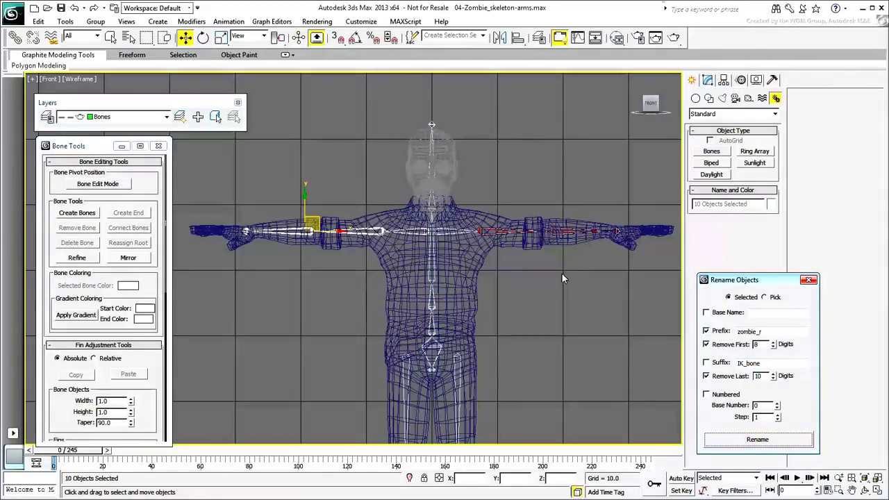
# Step: Check the new names of the right clavicle, FK shoulder and FK forearm bones
pyautogui.click(387, 222)
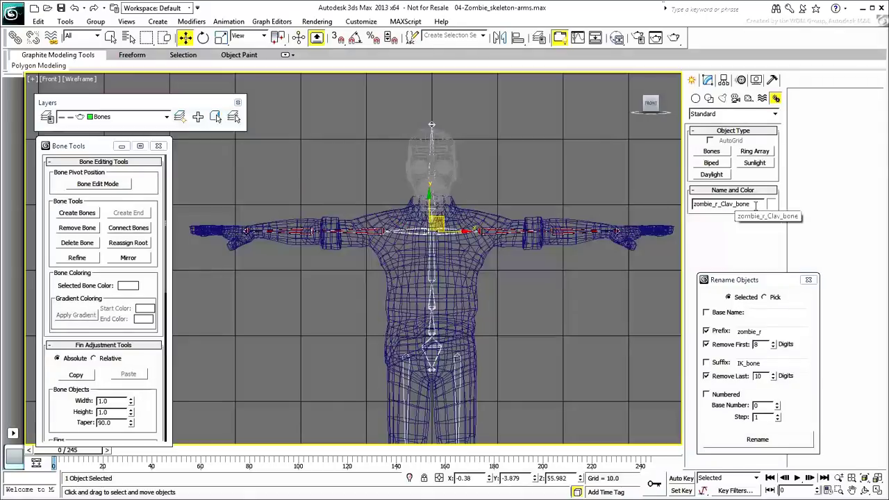
pyautogui.click(359, 230)
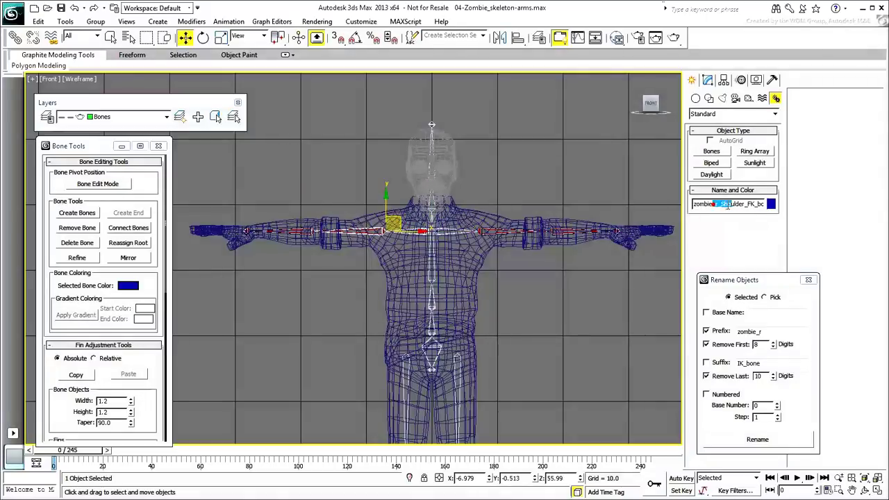
pyautogui.moveTo(727, 206); pyautogui.dragTo(816, 221)
pyautogui.click(293, 233)
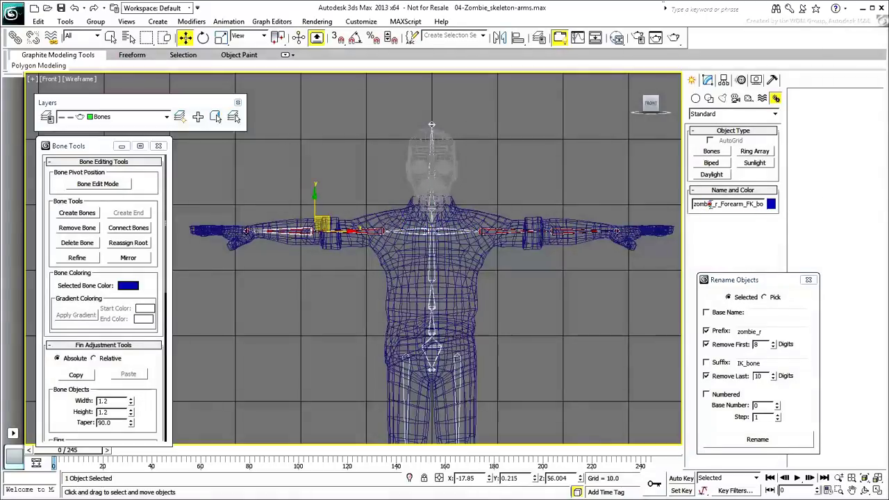
pyautogui.moveTo(710, 204); pyautogui.dragTo(838, 215)
# Step: Select the child bones of both clavicles and view the skeleton in Perspective
pyautogui.moveTo(409, 260); pyautogui.dragTo(389, 259, button='middle')
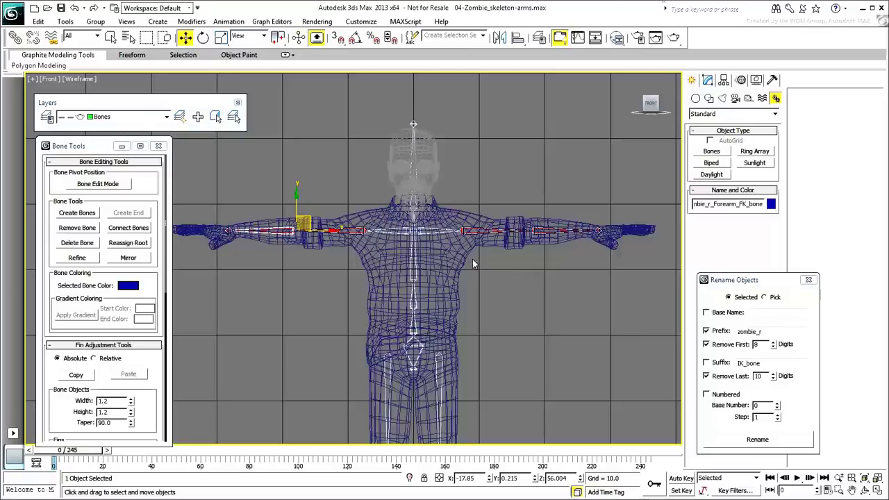
pyautogui.click(436, 234)
pyautogui.keyDown('ctrl'); pyautogui.click(400, 235); pyautogui.keyUp('ctrl')
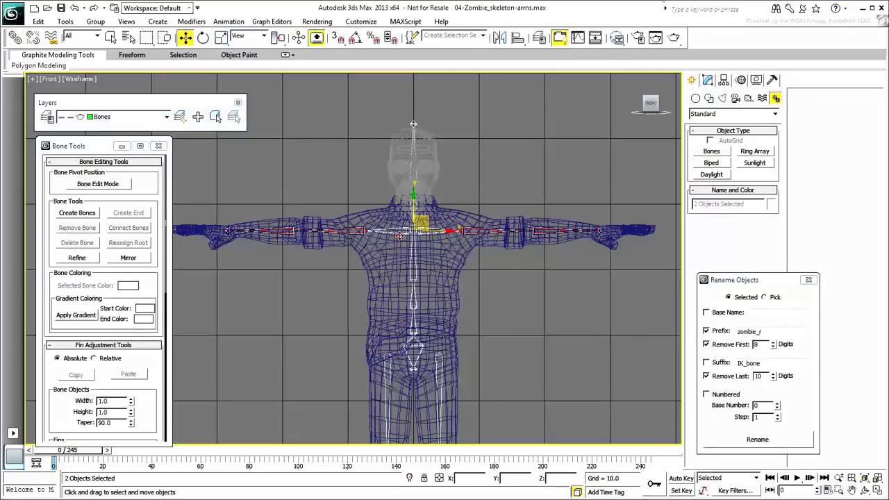
pyautogui.press('pagedown')
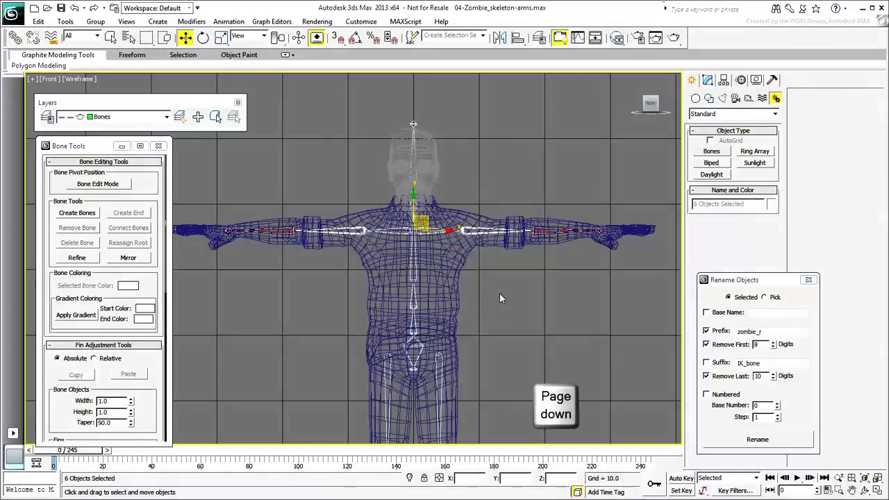
pyautogui.keyDown('alt'); pyautogui.moveTo(499, 293); pyautogui.dragTo(462, 312, button='middle'); pyautogui.keyUp('alt')
pyautogui.press('p')
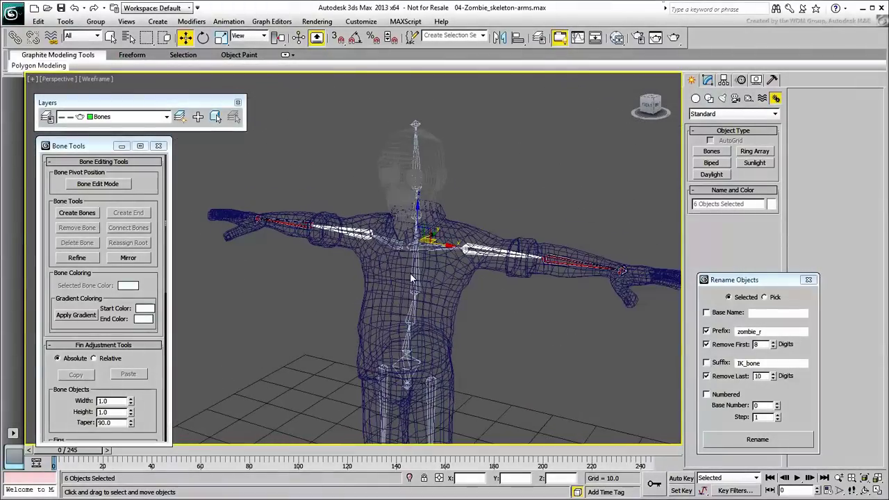
# Step: Set the Rotate tool to the Local reference coordinate system with each bone's own pivot point as the center
pyautogui.click(203, 38)
pyautogui.click(246, 36)
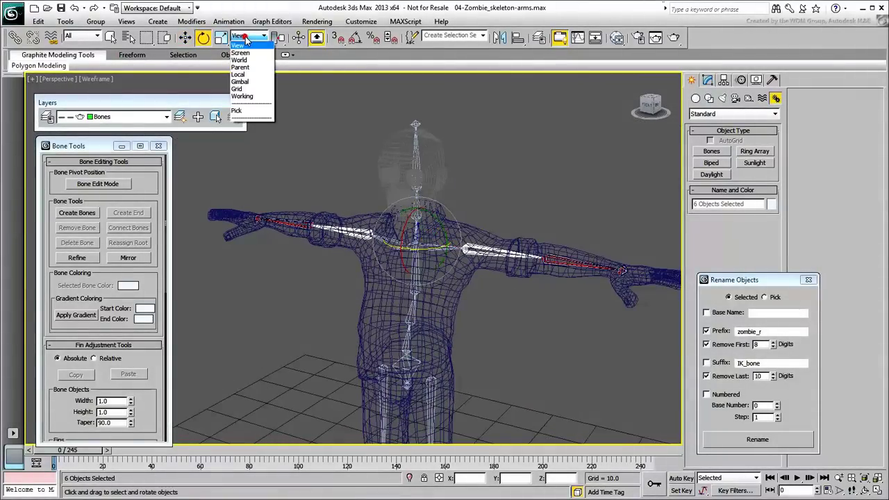
pyautogui.click(246, 79)
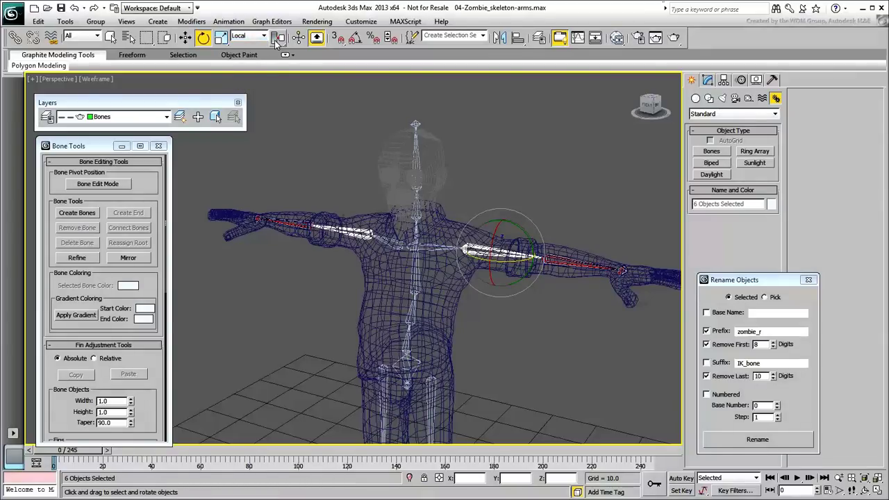
pyautogui.moveTo(276, 43); pyautogui.dragTo(278, 55)
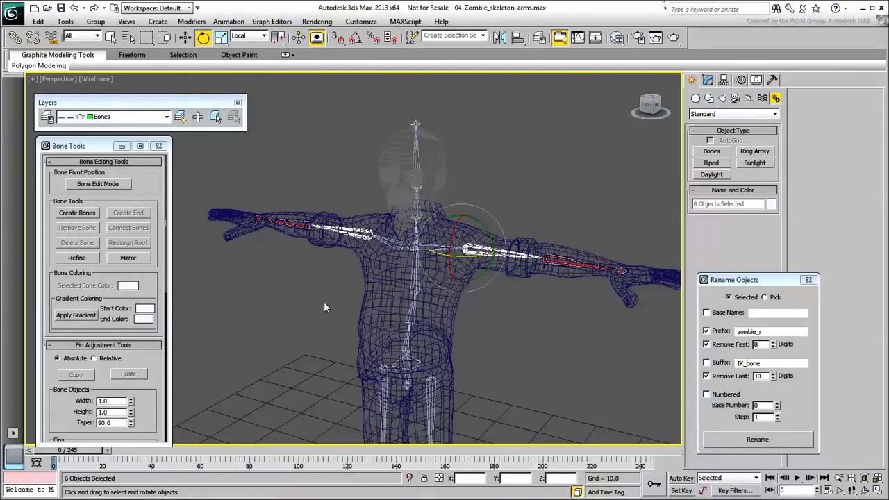
# Step: Test-rotate the shoulder bones of both arms about their local axes and cancel the rotation
pyautogui.moveTo(490, 238); pyautogui.dragTo(482, 284)
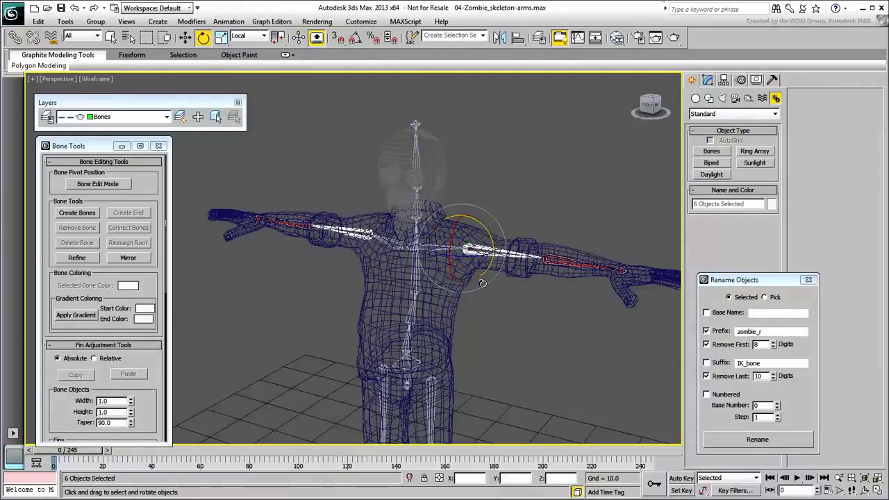
pyautogui.keyDown('alt'); pyautogui.moveTo(490, 308); pyautogui.dragTo(470, 339, button='middle'); pyautogui.keyUp('alt')
pyautogui.scroll(2, 478, 320)
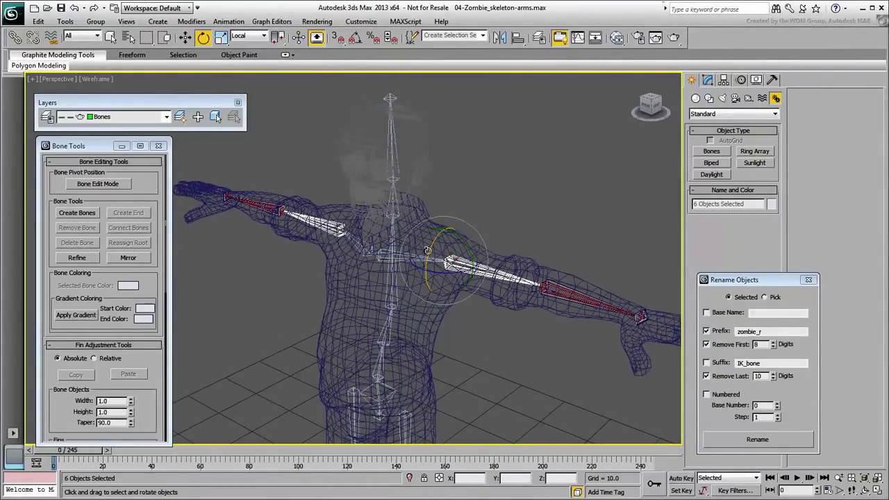
pyautogui.moveTo(428, 250); pyautogui.dragTo(455, 280)
pyautogui.moveTo(485, 361); pyautogui.dragTo(504, 349, button='middle')
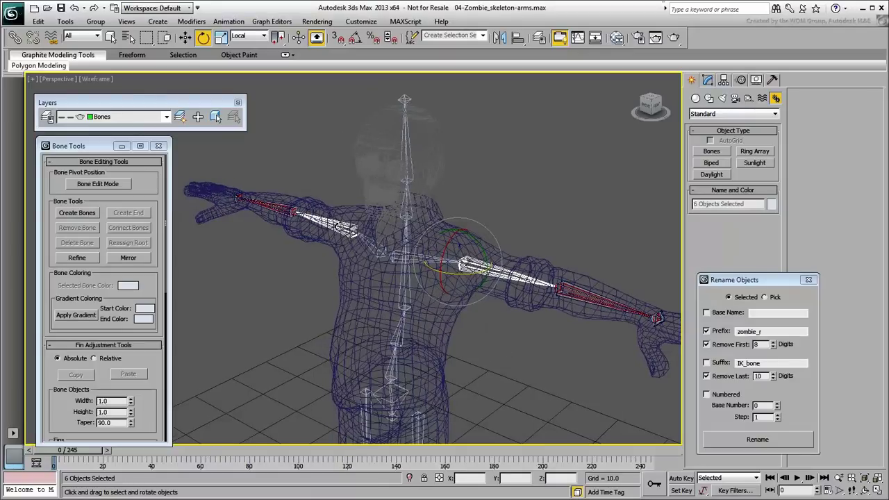
# Step: Rotate only the pivots of the right clavicle and all its child bones by an offset of 180 degrees about Y
pyautogui.doubleClick(371, 248)
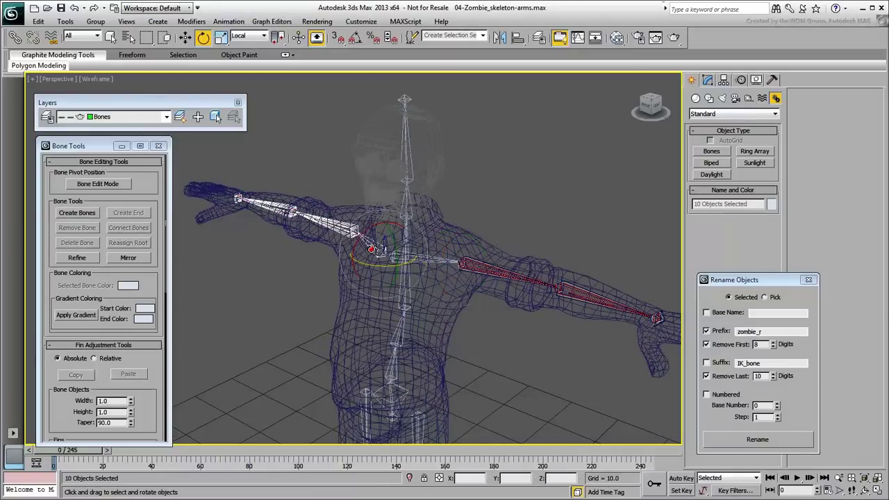
pyautogui.click(724, 80)
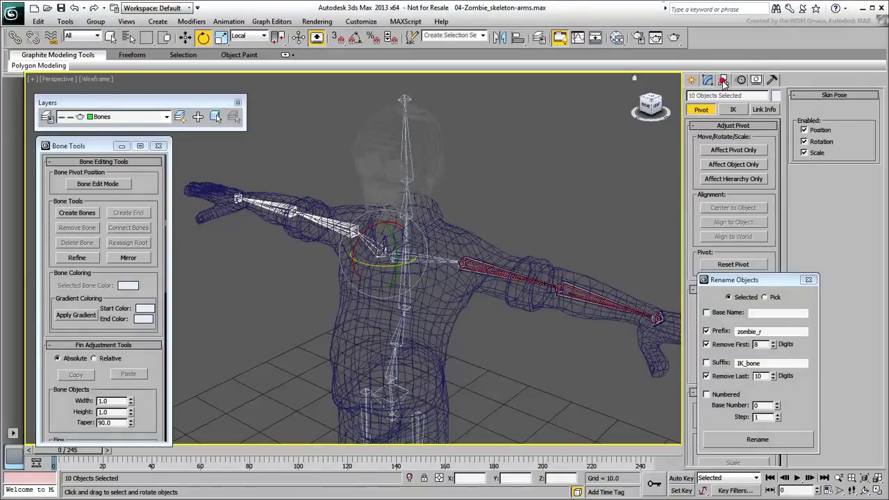
pyautogui.click(726, 151)
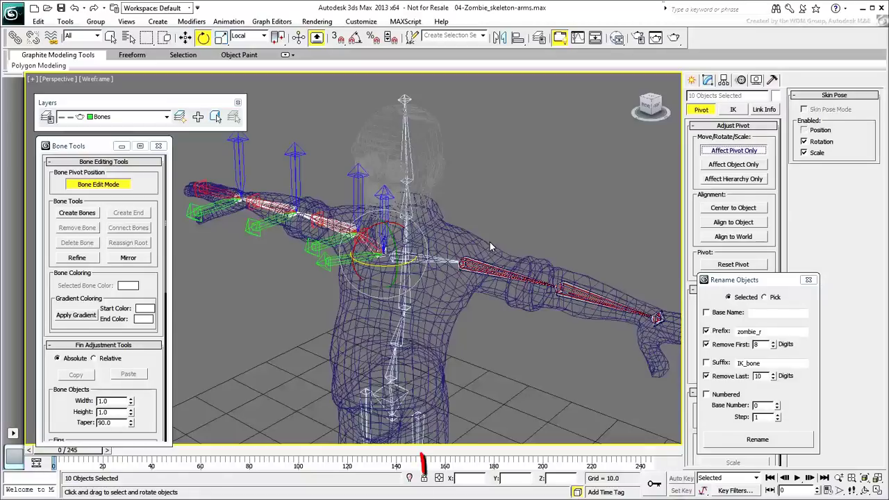
pyautogui.click(440, 478)
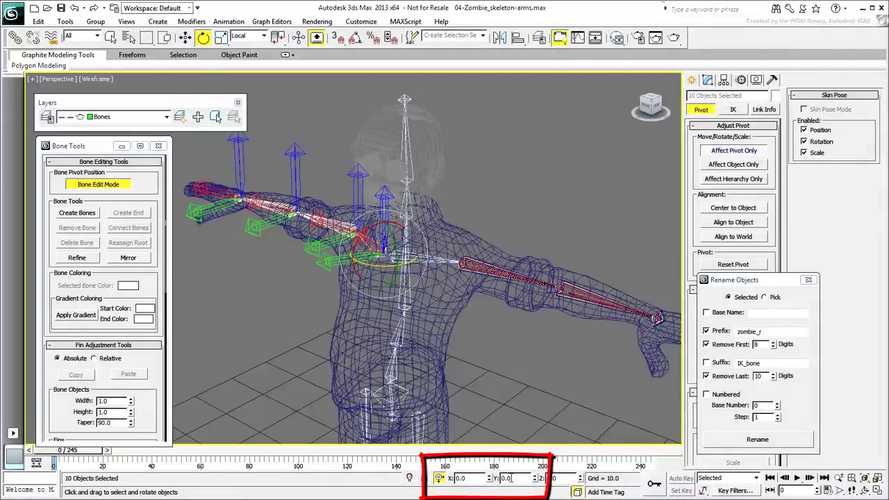
pyautogui.write('18')
pyautogui.press('Return')
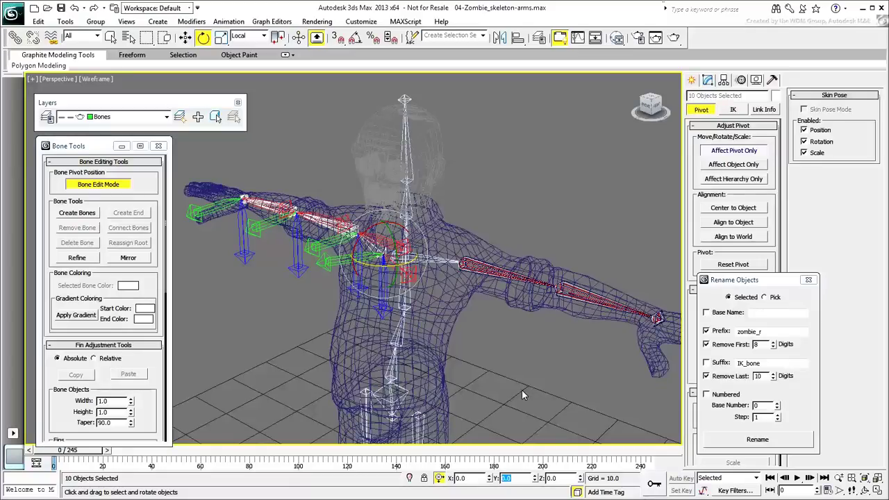
pyautogui.click(734, 151)
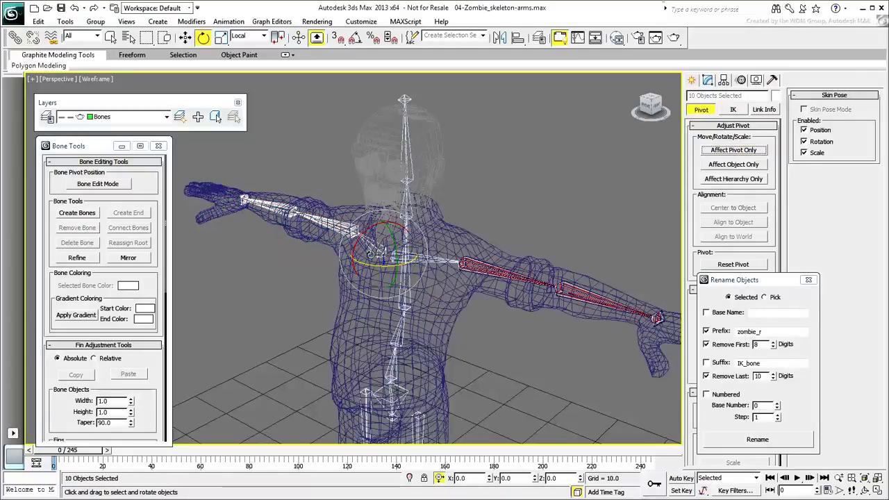
# Step: Reselect the shoulder bones of both arms, test their rotation about the local axes and cancel it
pyautogui.click(380, 256)
pyautogui.doubleClick(438, 261)
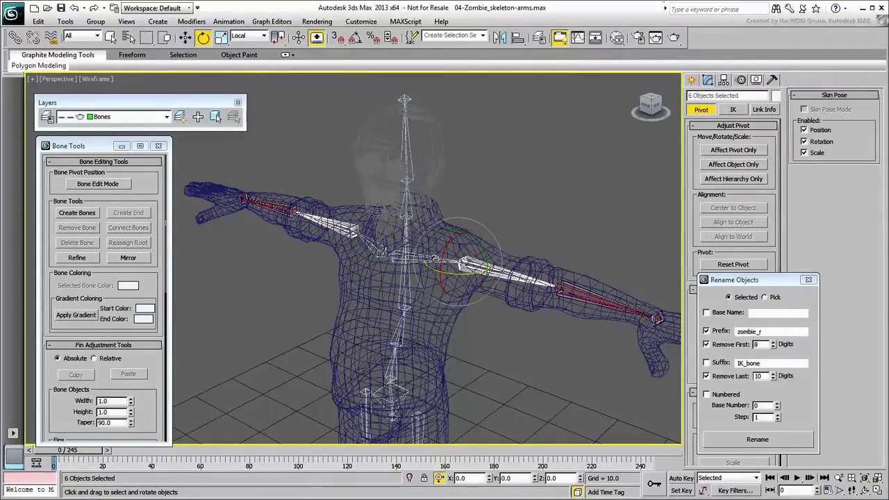
pyautogui.moveTo(473, 257); pyautogui.dragTo(476, 202)
pyautogui.rightClick(475, 202)
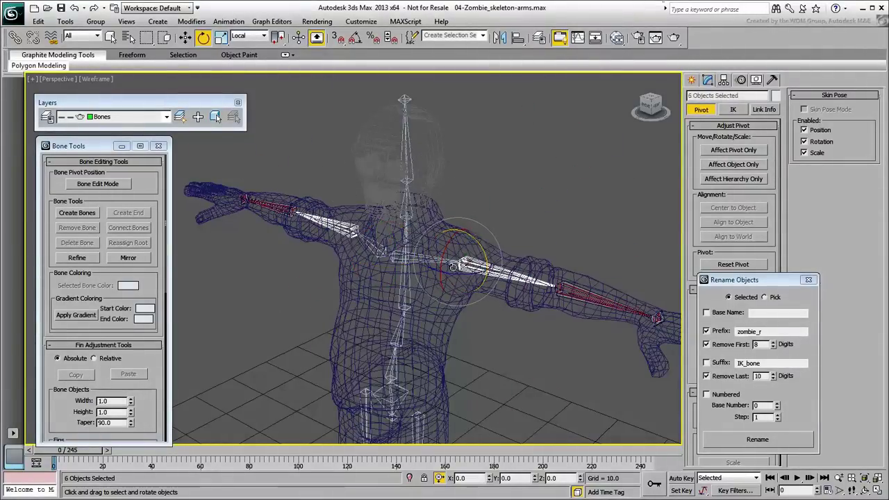
pyautogui.moveTo(445, 258); pyautogui.dragTo(511, 345)
pyautogui.rightClick(444, 261)
pyautogui.rightClick(512, 345)
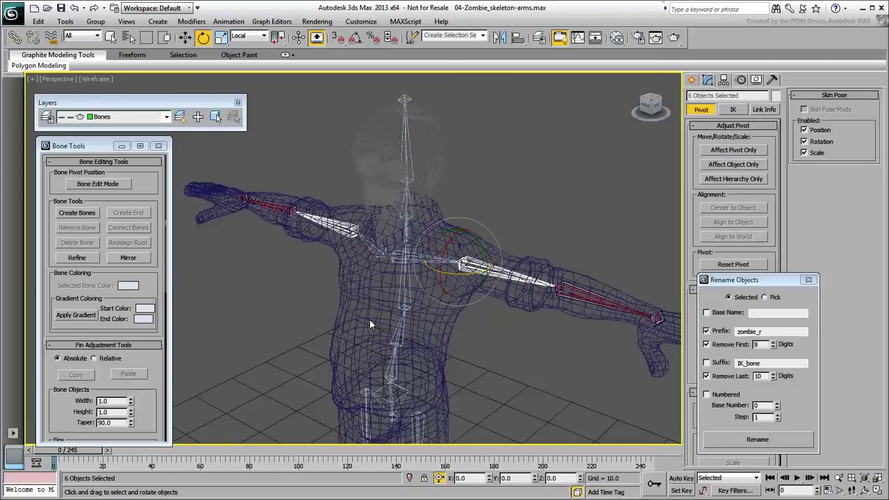
# Step: Select the right clavicle with all its child bones and apply Reset Stretch to them
pyautogui.keyDown('alt'); pyautogui.moveTo(369, 319); pyautogui.dragTo(456, 308, button='middle'); pyautogui.keyUp('alt')
pyautogui.scroll(5, 456, 308)
pyautogui.scroll(-1, 539, 239)
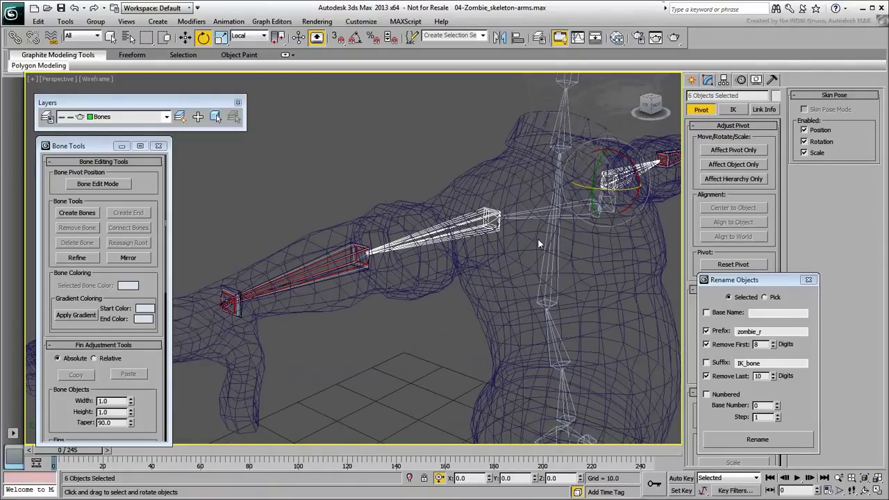
pyautogui.doubleClick(574, 219)
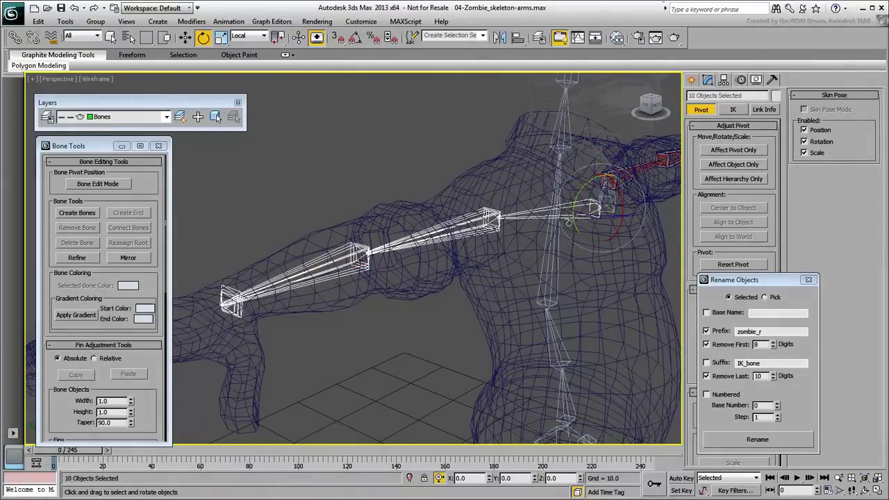
pyautogui.moveTo(149, 401); pyautogui.dragTo(166, 96)
pyautogui.click(128, 351)
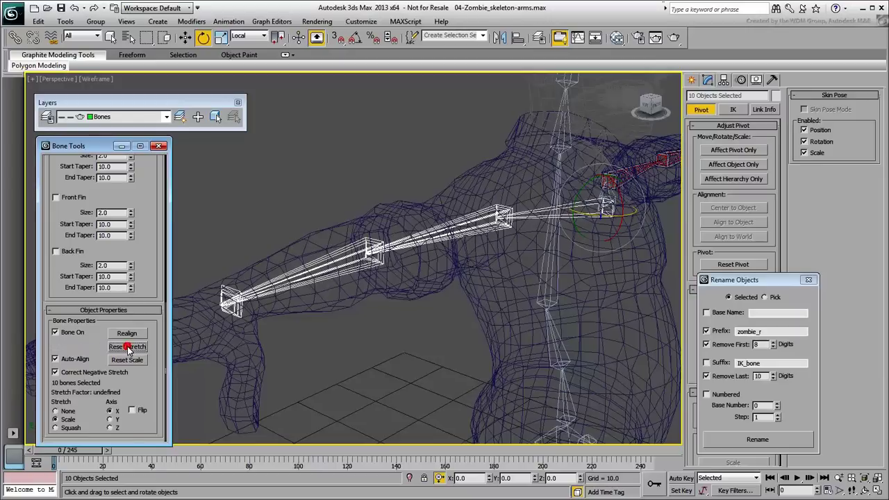
# Step: Select the right arm's four base bones, from clavicle to wrist, and set their width and height to -1
pyautogui.moveTo(128, 351); pyautogui.dragTo(147, 494)
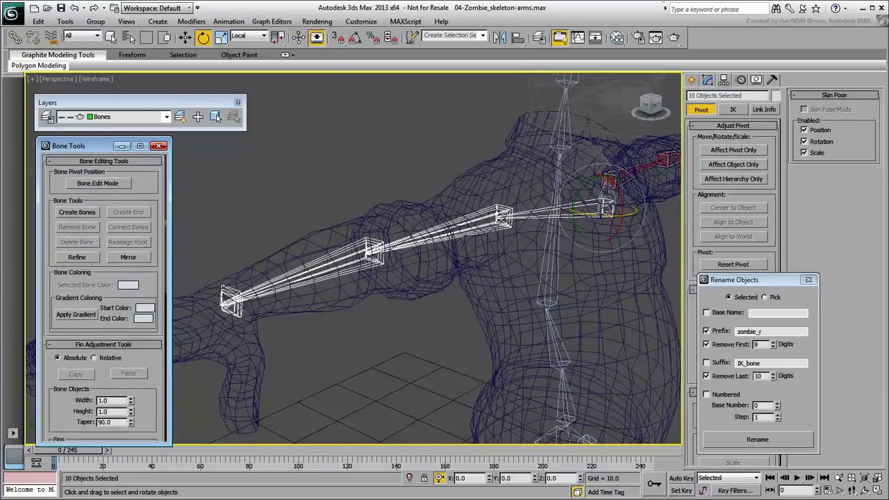
pyautogui.click(459, 251)
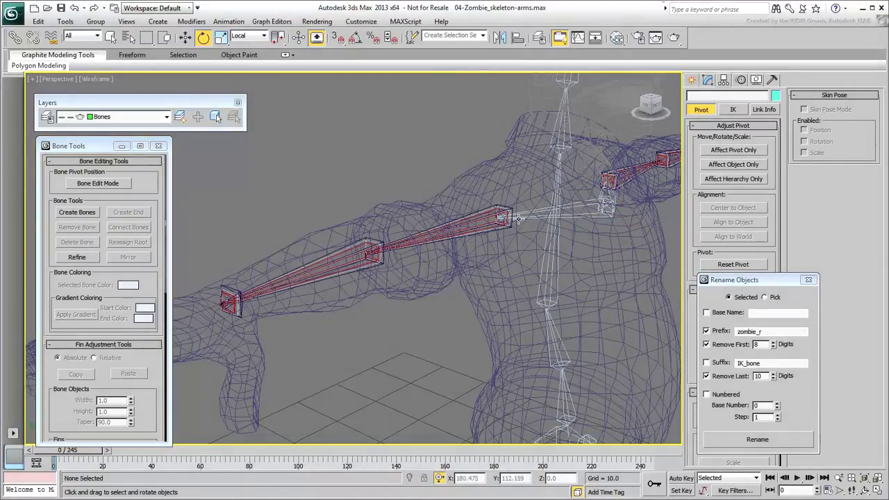
pyautogui.moveTo(518, 219); pyautogui.dragTo(506, 257, button='middle')
pyautogui.scroll(5, 486, 258)
pyautogui.doubleClick(484, 311)
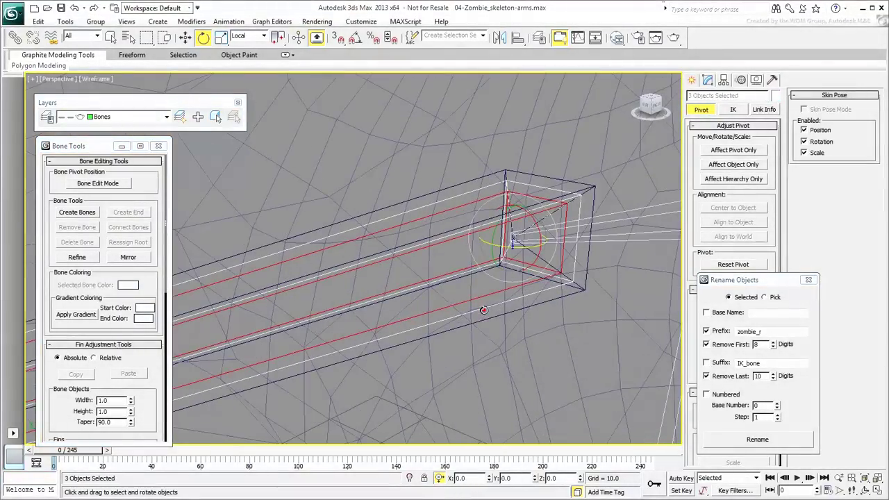
pyautogui.scroll(-5, 484, 311)
pyautogui.keyDown('ctrl'); pyautogui.click(448, 253); pyautogui.keyUp('ctrl')
pyautogui.moveTo(313, 316); pyautogui.dragTo(410, 288, button='middle')
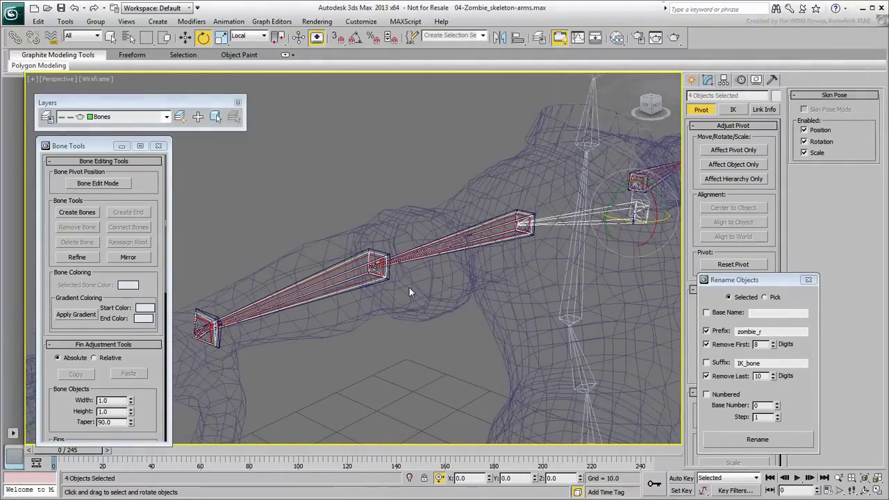
pyautogui.moveTo(126, 400); pyautogui.dragTo(64, 389)
pyautogui.write('-1')
pyautogui.press('Tab')
pyautogui.write('-1')
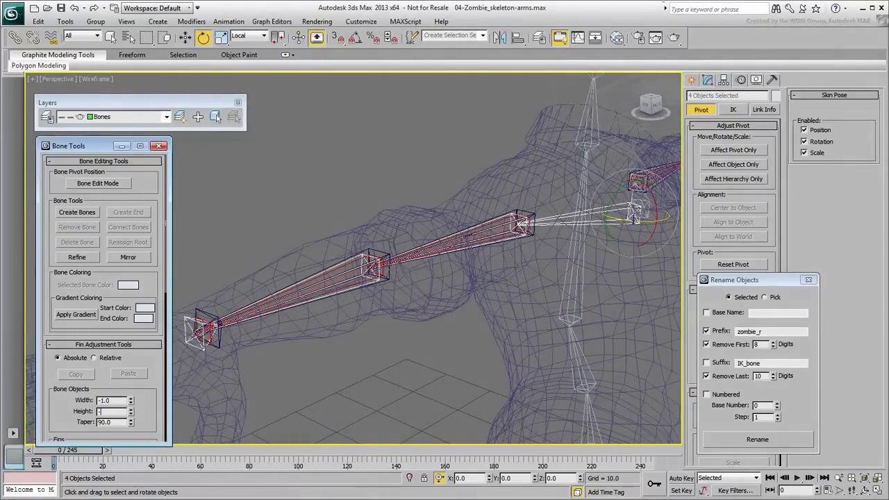
pyautogui.press('Return')
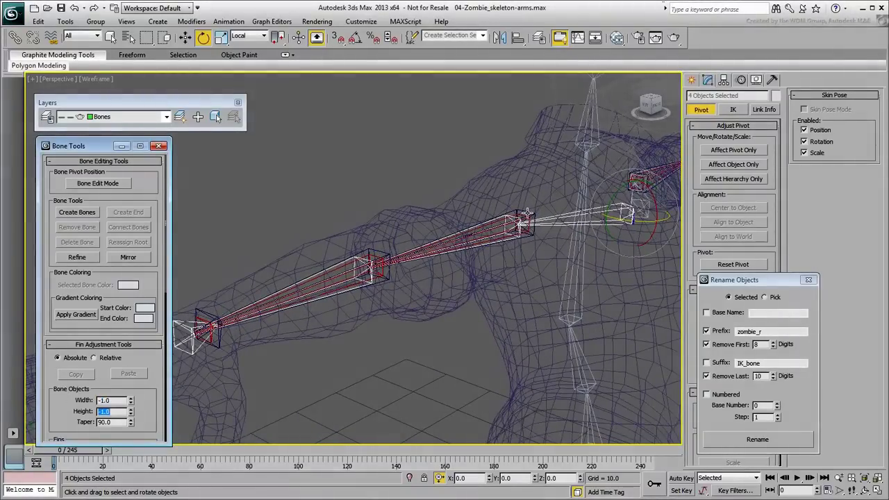
# Step: Select the right arm's three blue FK bones and set their width and height to -1.2
pyautogui.doubleClick(526, 212)
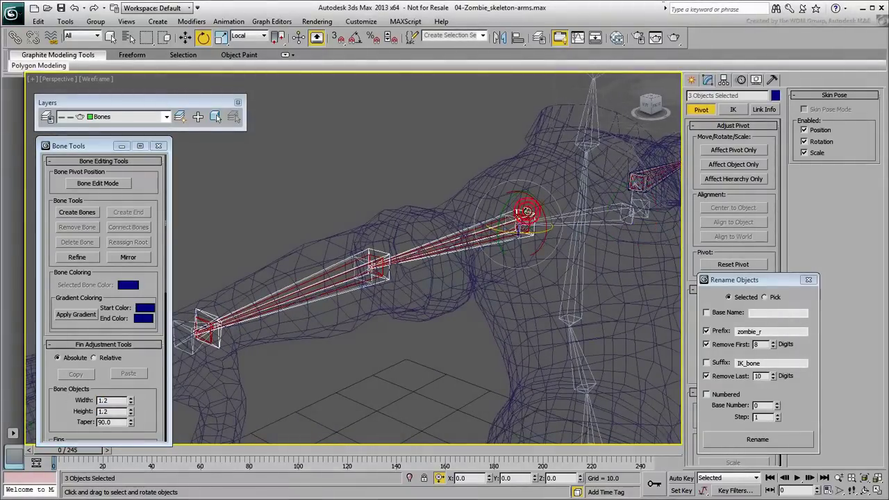
pyautogui.moveTo(114, 401); pyautogui.dragTo(63, 391)
pyautogui.write('-1.2')
pyautogui.press('Tab')
pyautogui.write('-1.2')
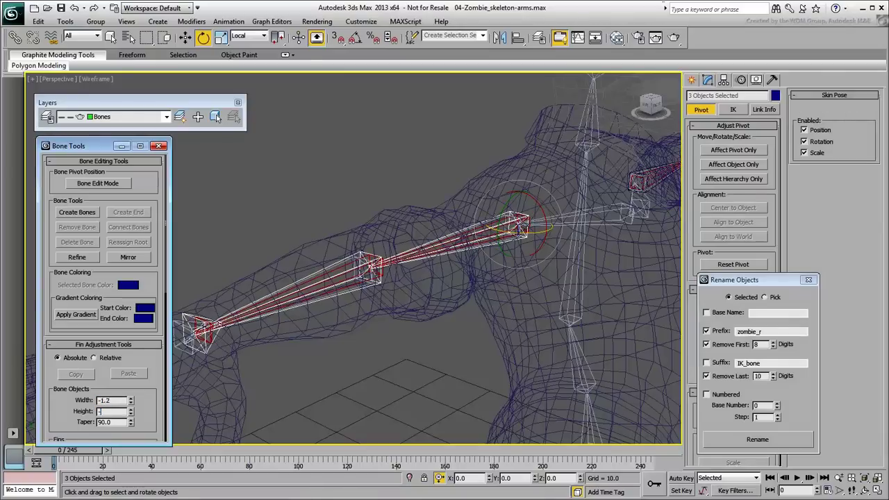
pyautogui.press('Return')
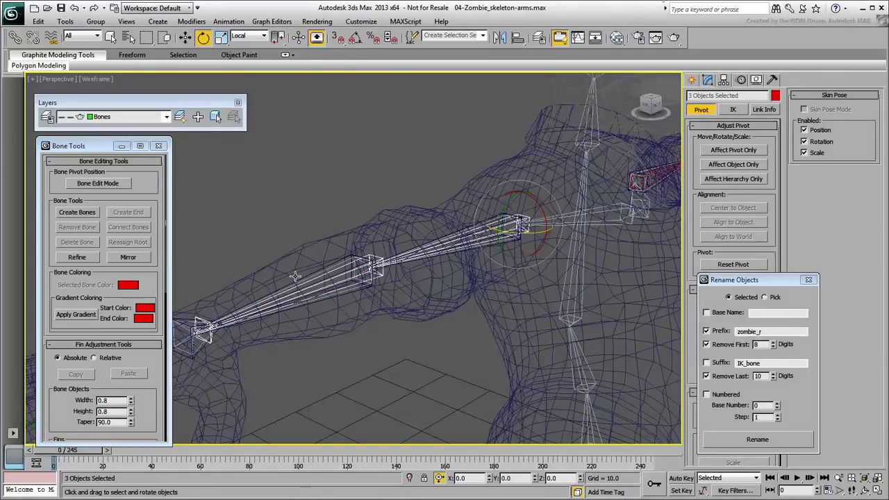
# Step: Set the width and height of the right arm's three red IK bones to -0.8
pyautogui.press('Tab')
pyautogui.write('-0.8')
pyautogui.press('Return')
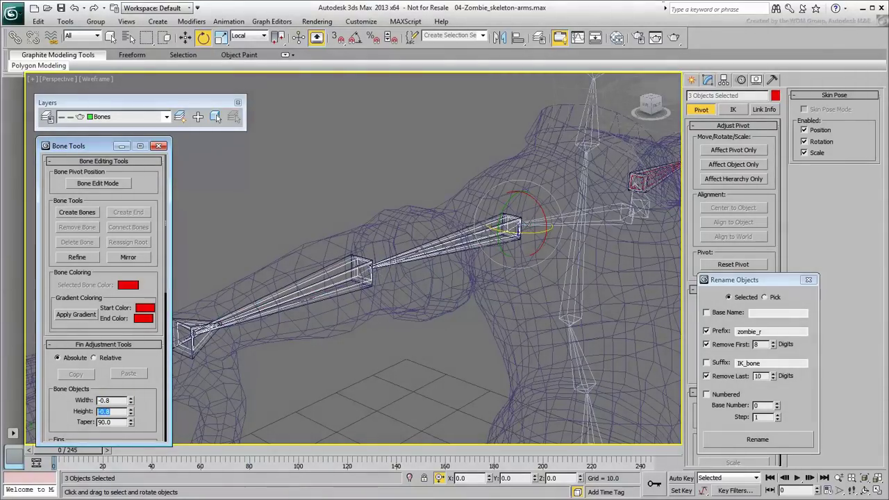
# Step: Copy the right wrist FK bone's name, delete that bone and create a new end bone on the right forearm FK bone
pyautogui.scroll(10, 407, 278)
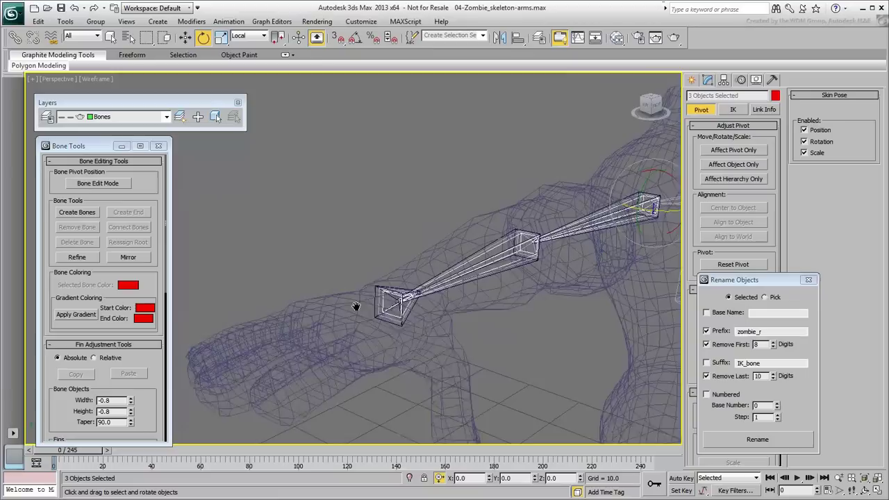
pyautogui.scroll(-4, 368, 323)
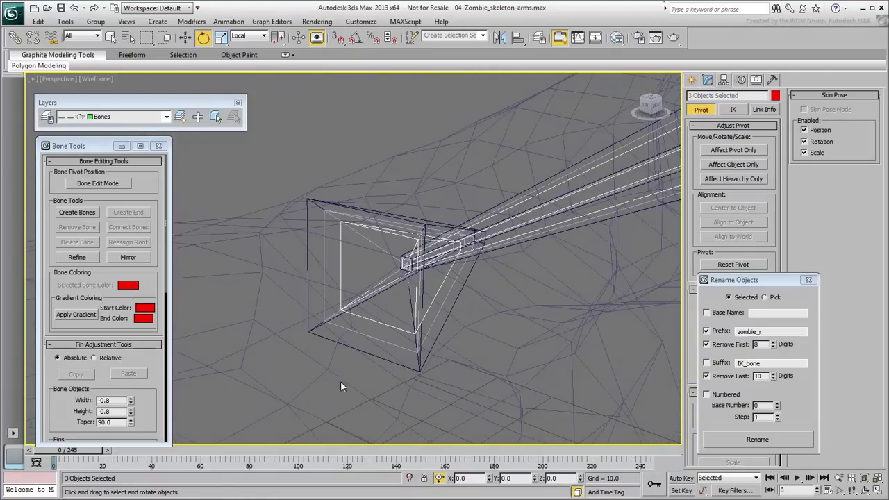
pyautogui.click(348, 349)
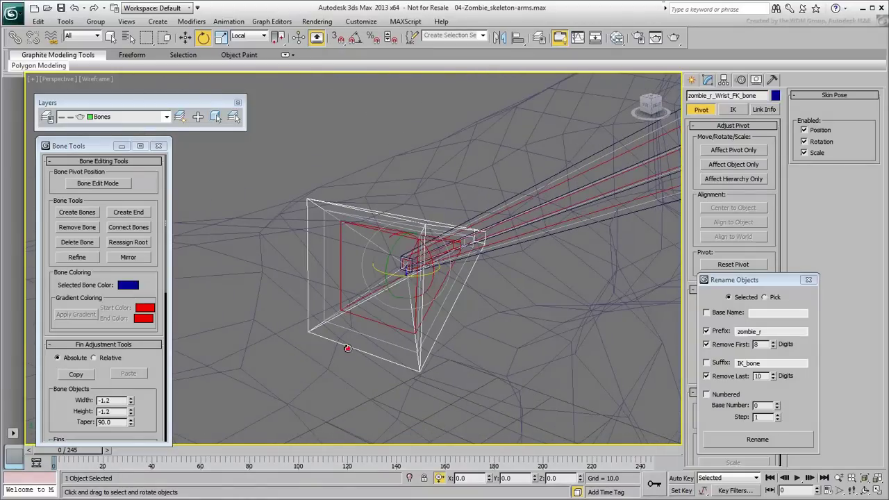
pyautogui.click(708, 79)
pyautogui.click(757, 95)
pyautogui.moveTo(490, 306); pyautogui.dragTo(474, 309, button='middle')
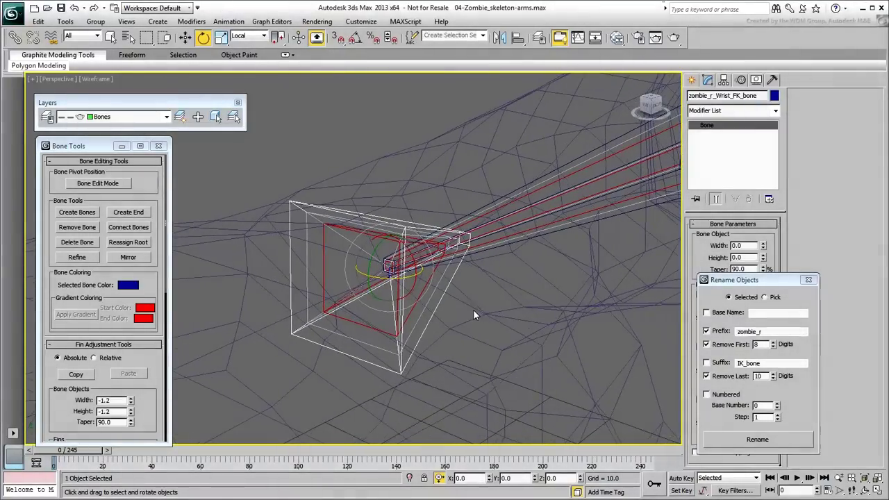
pyautogui.click(473, 309)
pyautogui.click(499, 247)
pyautogui.click(129, 210)
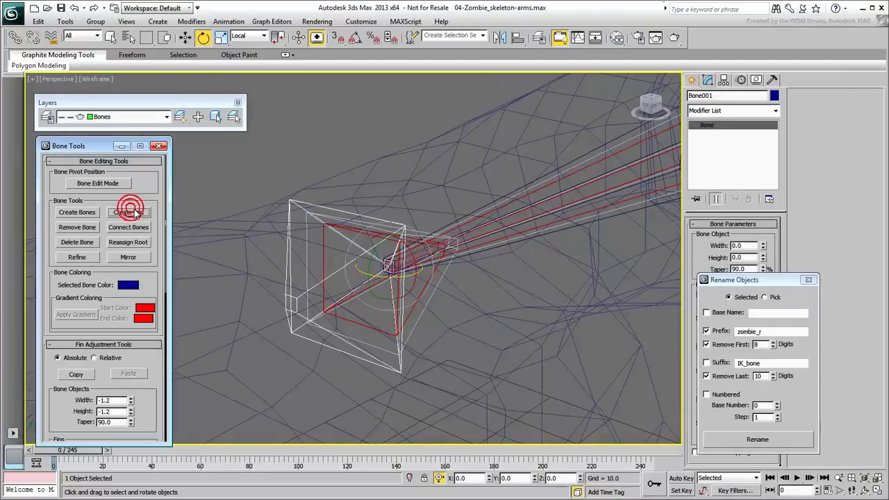
# Step: Replace the right base wrist bone with a new end bone created from zombie_r_Forearm_bone and name it zombie_r_Wrist_bone
pyautogui.click(372, 346)
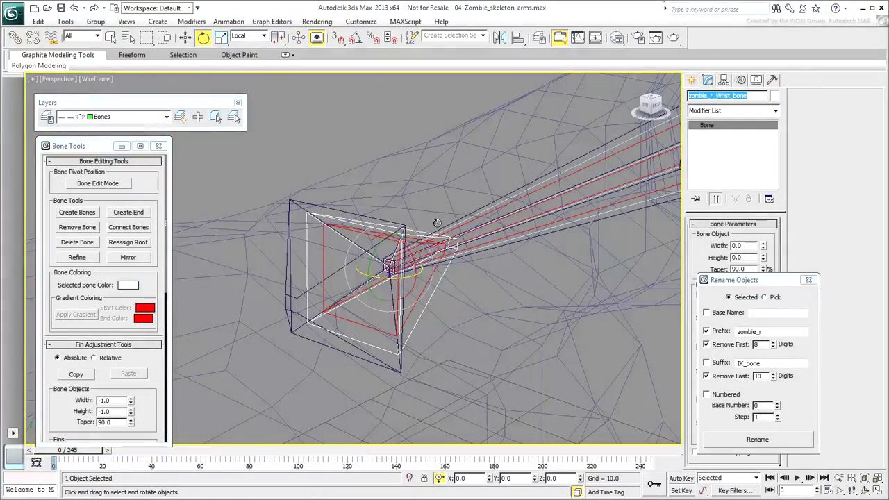
pyautogui.moveTo(373, 261); pyautogui.dragTo(368, 275, button='middle')
pyautogui.click(367, 276)
pyautogui.click(481, 256)
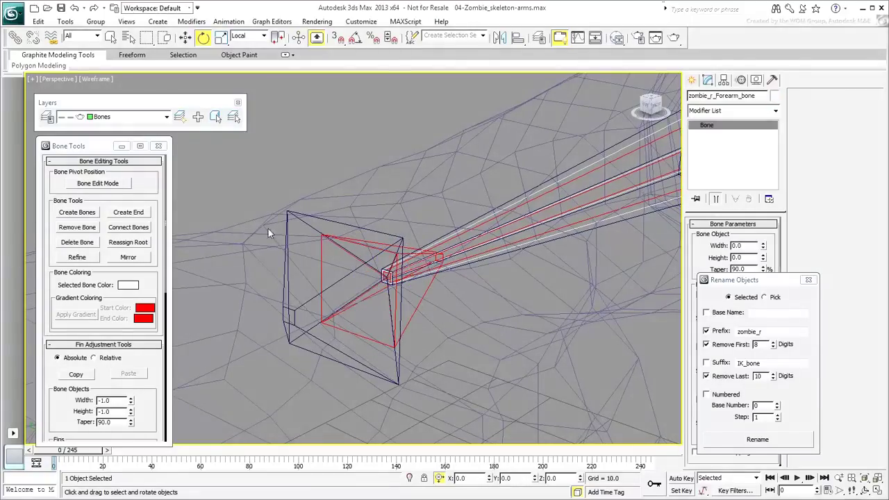
pyautogui.click(129, 212)
pyautogui.moveTo(726, 96); pyautogui.dragTo(608, 100)
pyautogui.write('zombie_r_Wrist_bone')
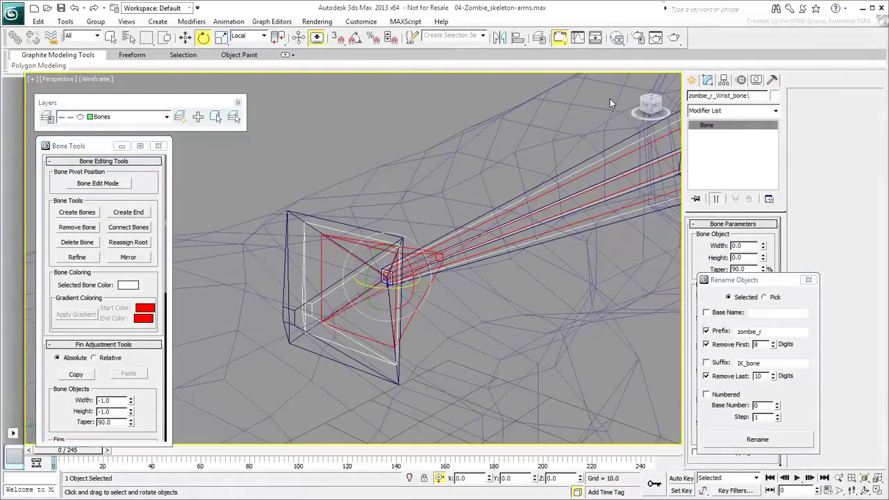
# Step: Replace the right wrist IK bone with a new end bone created from zombie_r_Forearm_IK_bone and name it zombie_r_Wrist_IK_bone
pyautogui.click(374, 326)
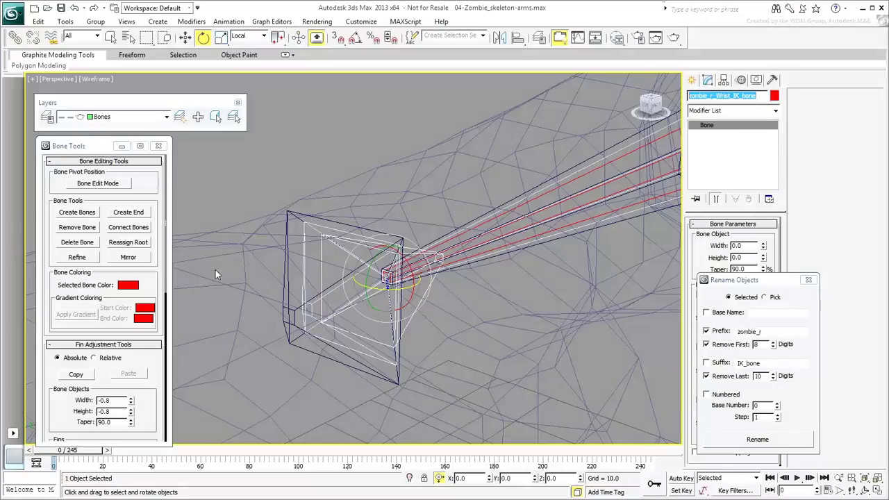
pyautogui.moveTo(331, 275); pyautogui.dragTo(312, 289, button='middle')
pyautogui.press('Delete')
pyautogui.click(440, 253)
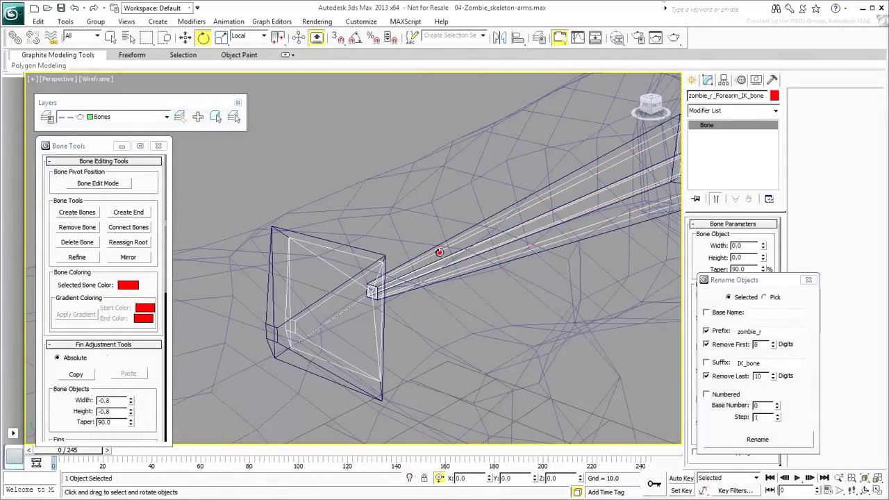
pyautogui.click(131, 214)
pyautogui.moveTo(726, 95); pyautogui.dragTo(631, 96)
pyautogui.write('zombie_r_Wrist_IK_bone')
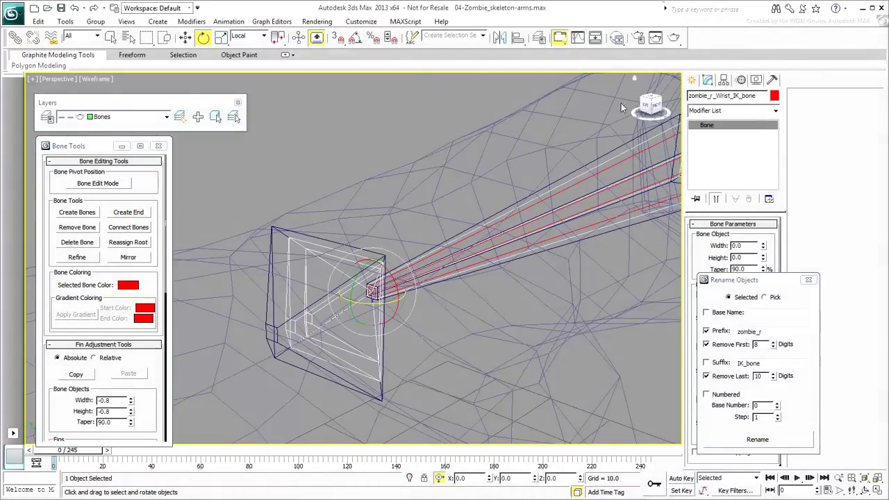
pyautogui.moveTo(452, 288); pyautogui.dragTo(405, 290, button='middle')
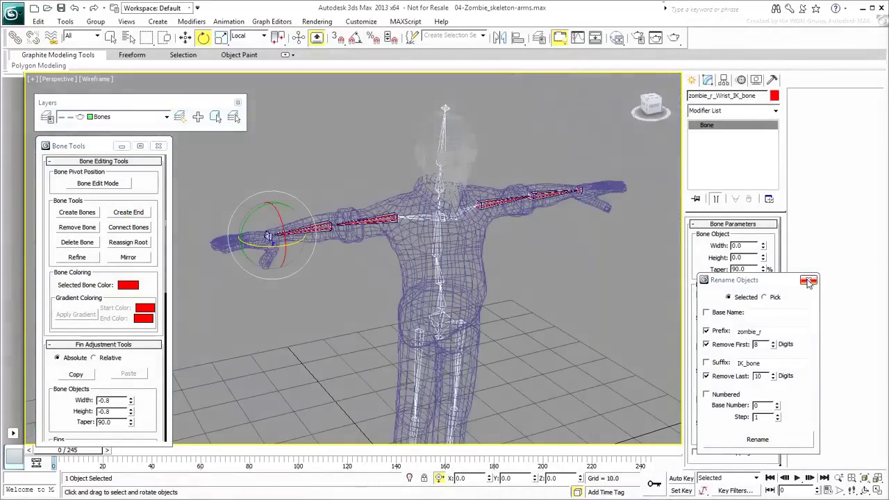
# Step: Close the Rename Objects and Bone Tools dialogs and link both clavicle bones to zombie_Spine3_bone as their parent
pyautogui.click(808, 281)
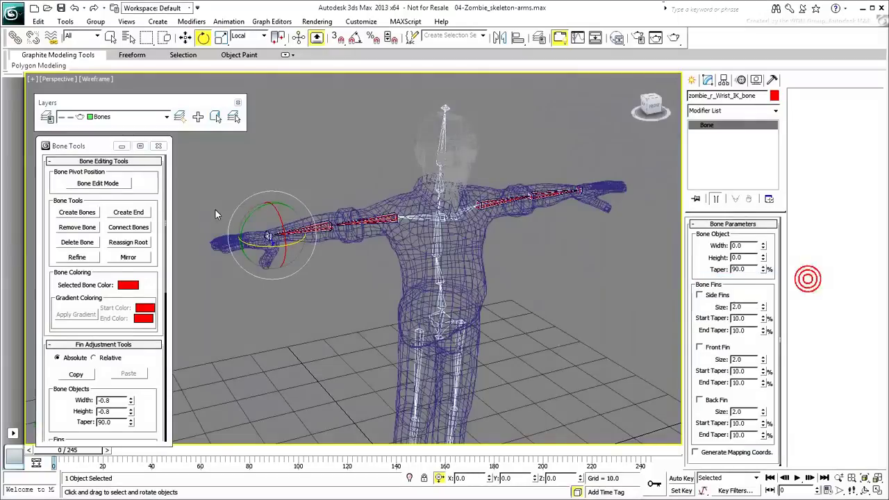
pyautogui.click(159, 146)
pyautogui.moveTo(314, 277)
pyautogui.keyDown('alt'); pyautogui.mouseDown(button='middle')
pyautogui.moveTo(331, 252)
pyautogui.moveTo(370, 271)
pyautogui.mouseUp(button='middle'); pyautogui.keyUp('alt')
pyautogui.click(412, 273)
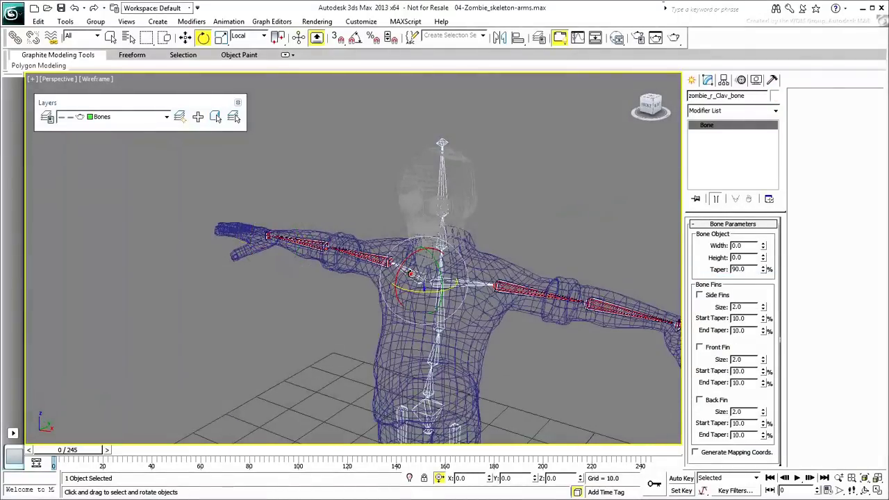
pyautogui.keyDown('ctrl'); pyautogui.click(467, 284); pyautogui.keyUp('ctrl')
pyautogui.scroll(5, 456, 322)
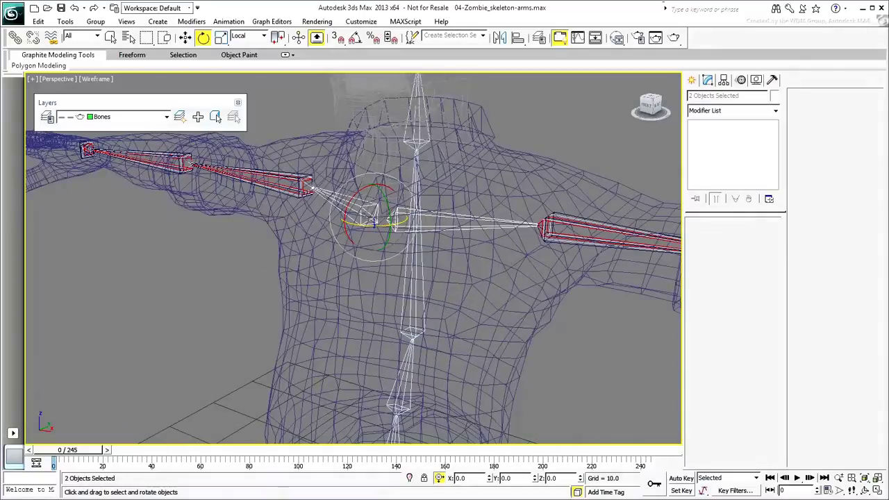
pyautogui.click(14, 41)
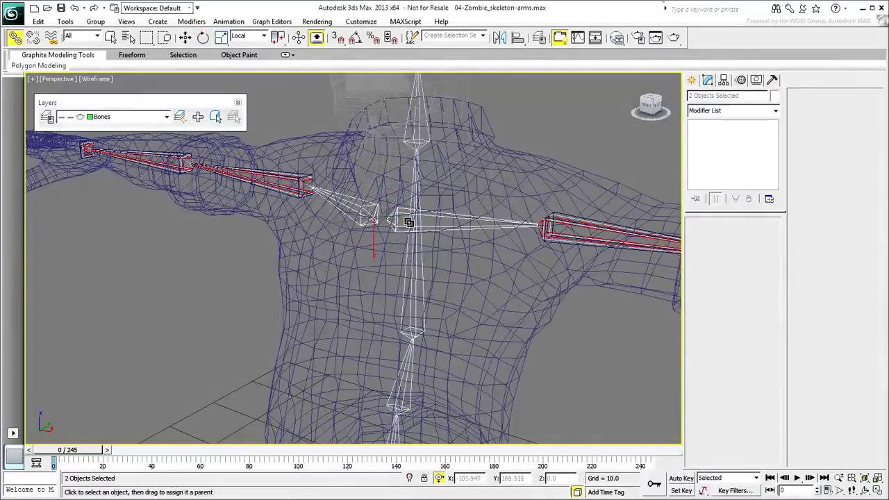
pyautogui.moveTo(441, 228); pyautogui.dragTo(415, 273)
pyautogui.scroll(-6, 427, 314)
pyautogui.scroll(2, 407, 298)
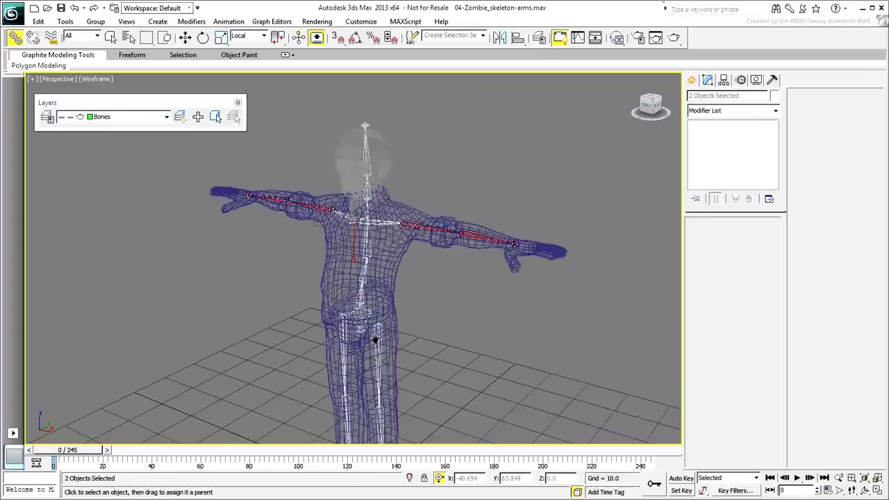
# Step: Test-rotate zombie_Spine3_bone to check that the arms follow it, and cancel the rotation
pyautogui.click(366, 236)
pyautogui.rightClick(367, 234)
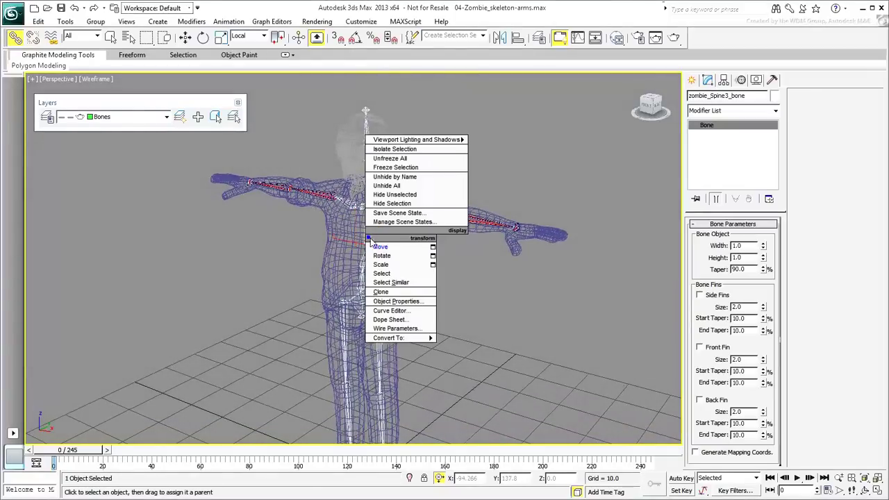
pyautogui.click(386, 249)
pyautogui.moveTo(356, 229); pyautogui.dragTo(429, 355)
pyautogui.rightClick(428, 355)
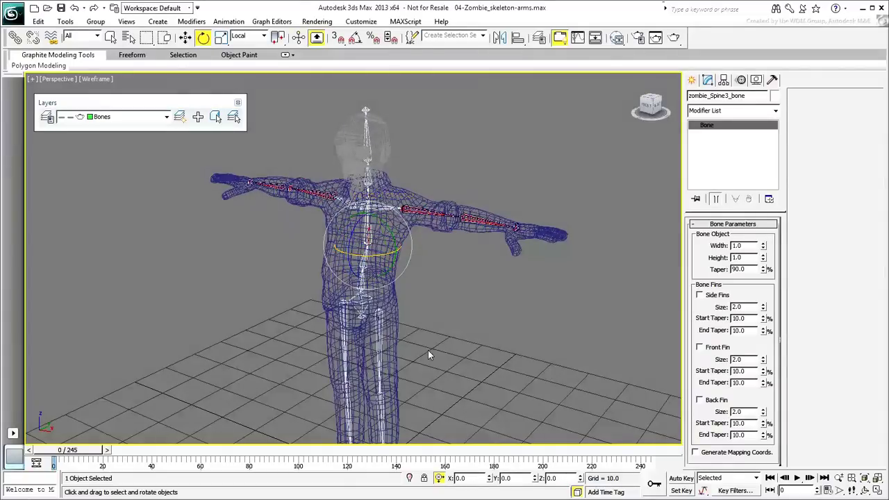
# Step: Test-move zombie_Pelvis_bone to check that the whole skeleton follows it, and cancel the move
pyautogui.click(362, 309)
pyautogui.rightClick(367, 296)
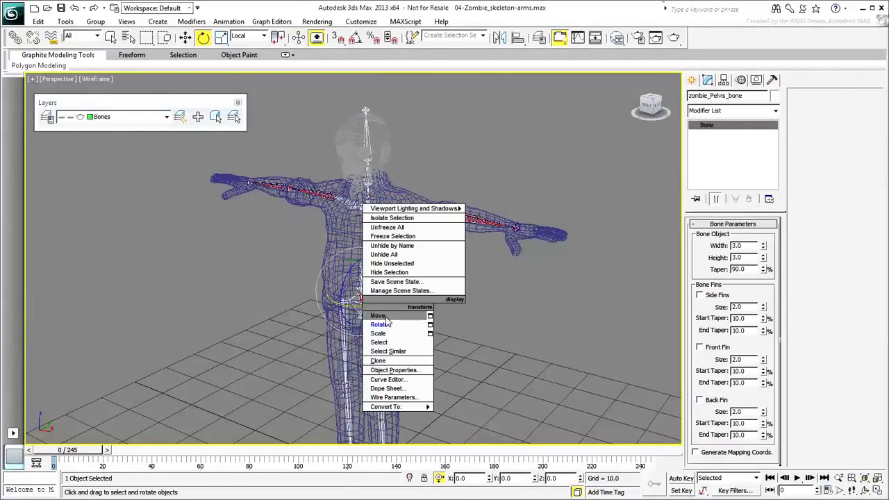
pyautogui.click(384, 304)
pyautogui.moveTo(370, 282)
pyautogui.mouseDown()
pyautogui.moveTo(357, 292)
pyautogui.moveTo(417, 238)
pyautogui.moveTo(367, 205)
pyautogui.moveTo(364, 240)
pyautogui.moveTo(399, 242)
pyautogui.mouseUp()
pyautogui.rightClick(399, 243)
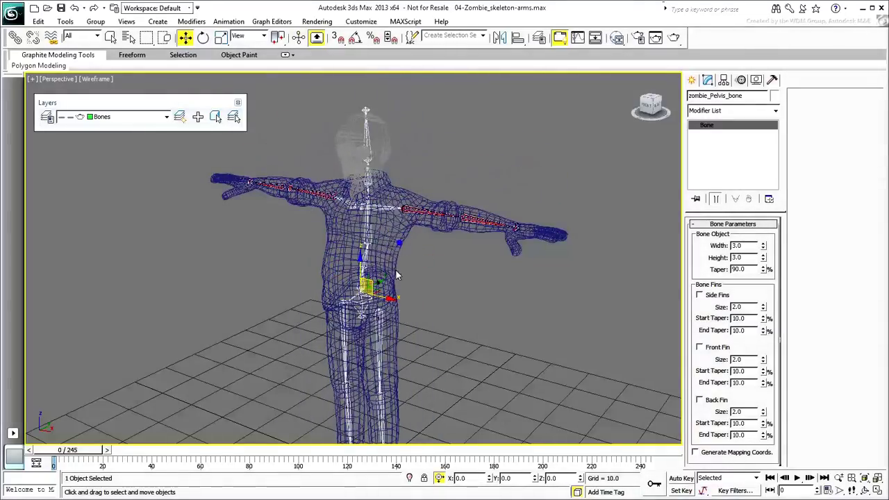
pyautogui.scroll(-4, 438, 326)
pyautogui.moveTo(448, 315); pyautogui.dragTo(461, 311, button='middle')
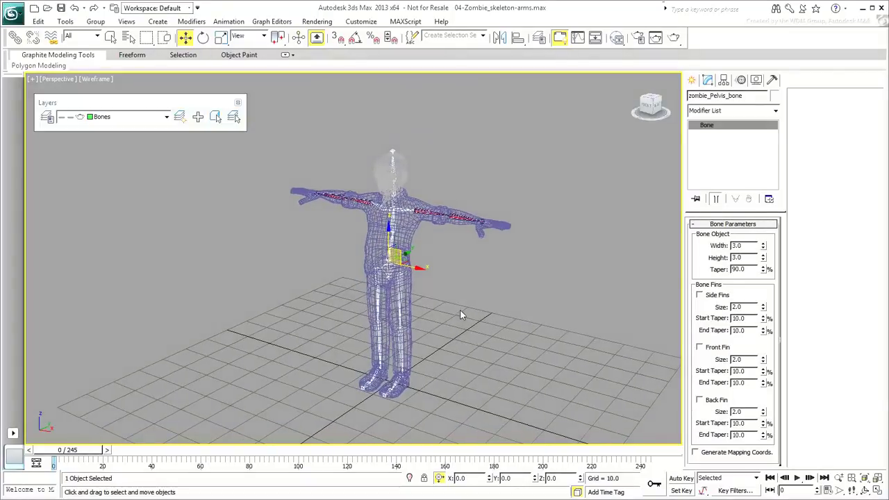